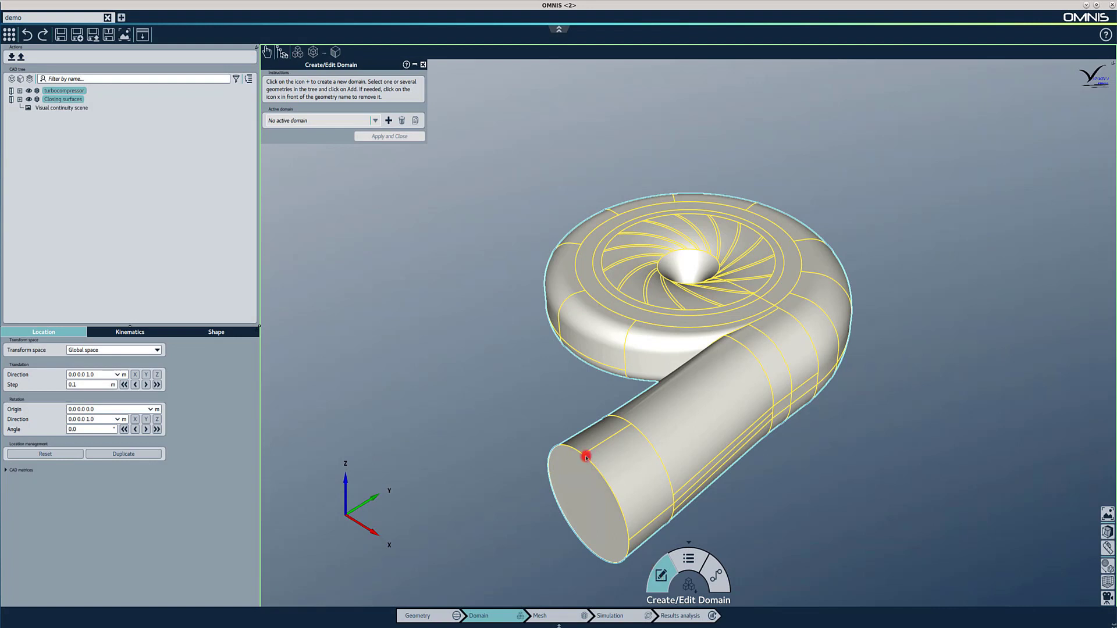
Create a new domain and name it Dom_Volute
left_click(389, 120)
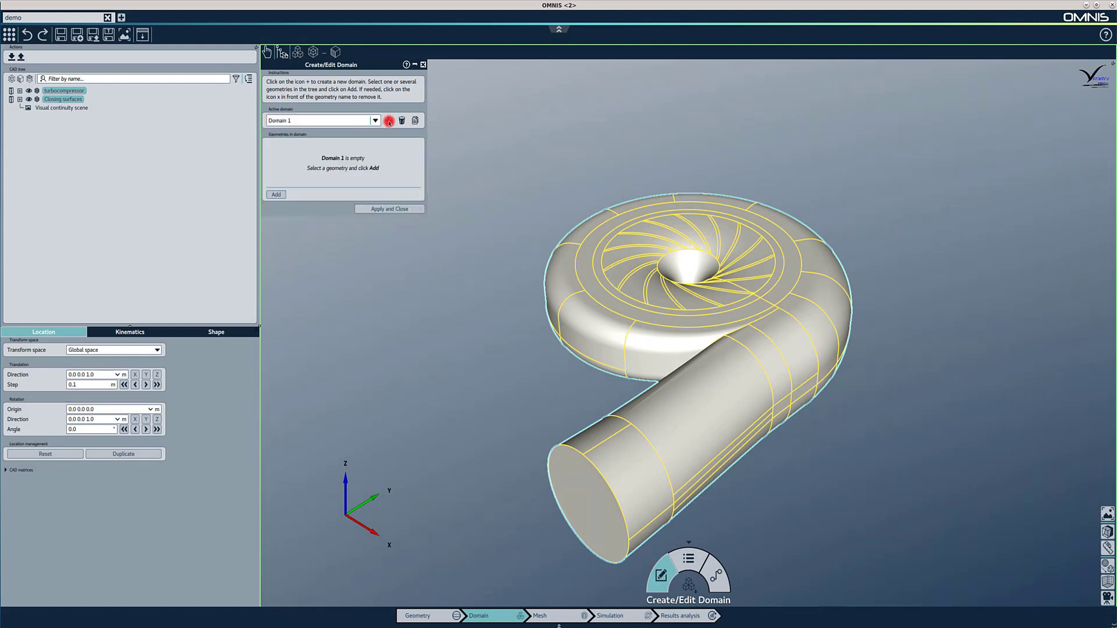
triple_click(346, 121)
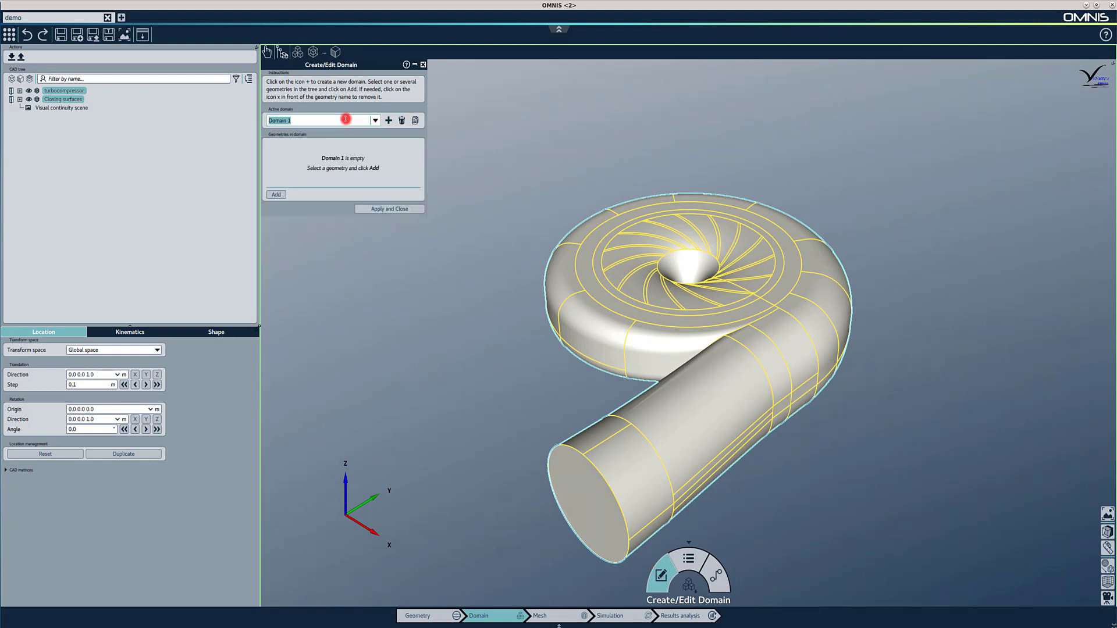
type("Dom_Volute")
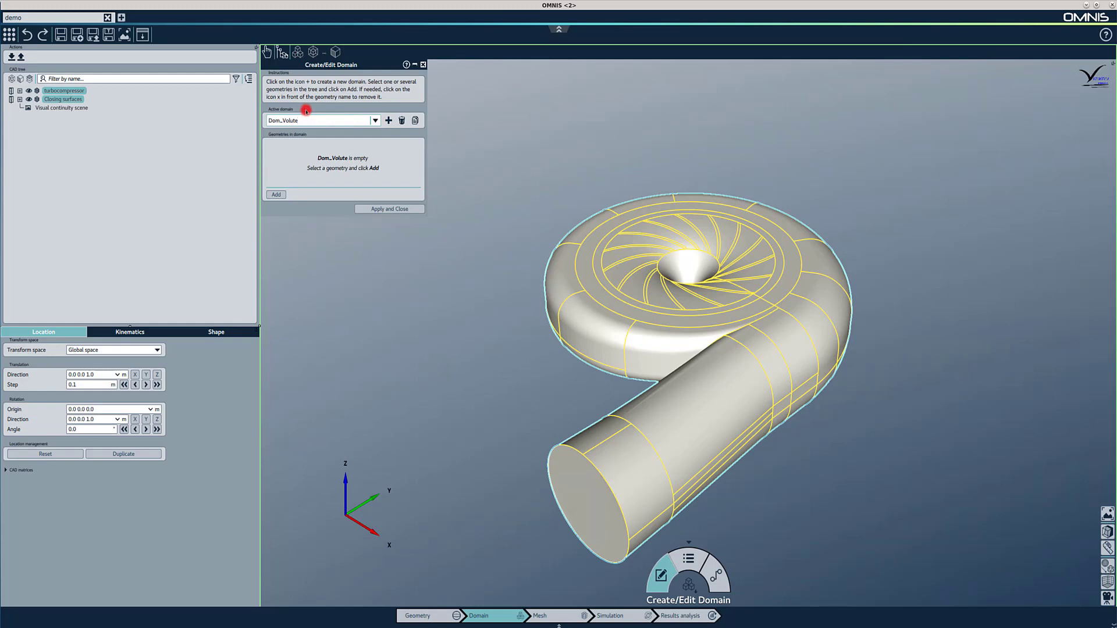
Add the volute geometry from the CAD tree to the Dom_Volute domain and apply the domain definition
left_click(20, 78)
scroll(38, 179, "down", 1)
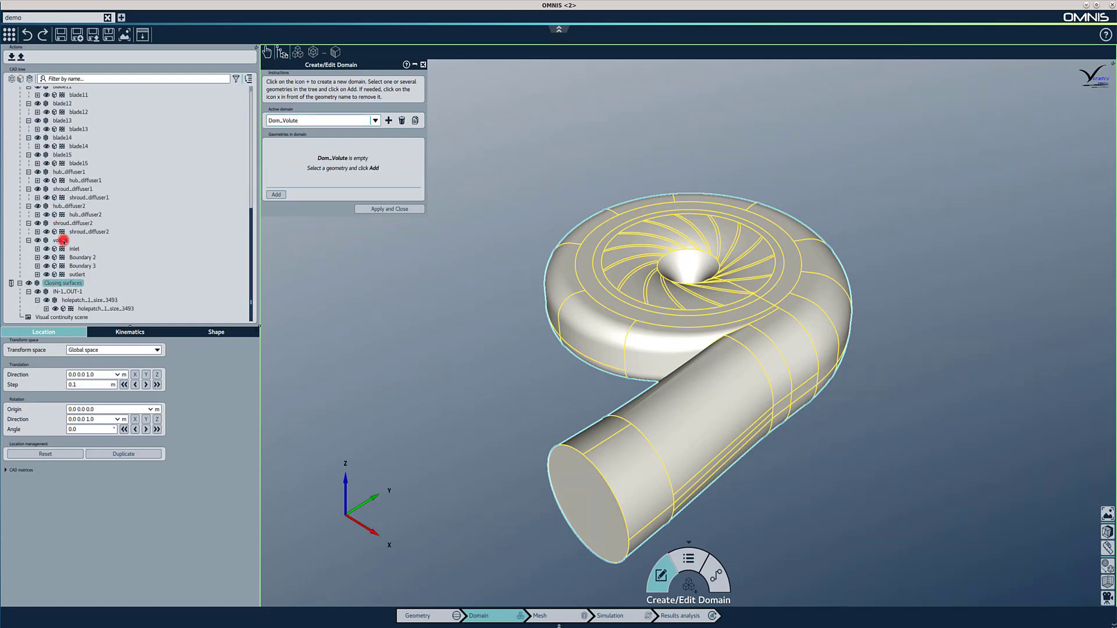
left_click(60, 240)
left_click(276, 195)
left_click(373, 211)
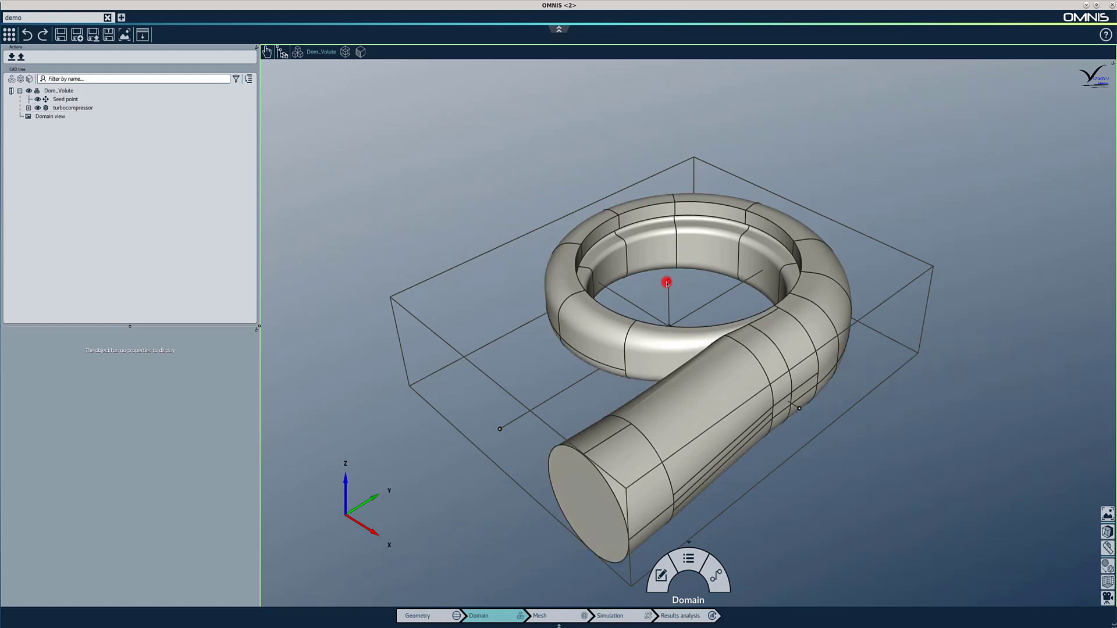
Make the turbocompressor surfaces in Dom_Volute transparent and hide their curves through the rendering options
left_click(667, 282)
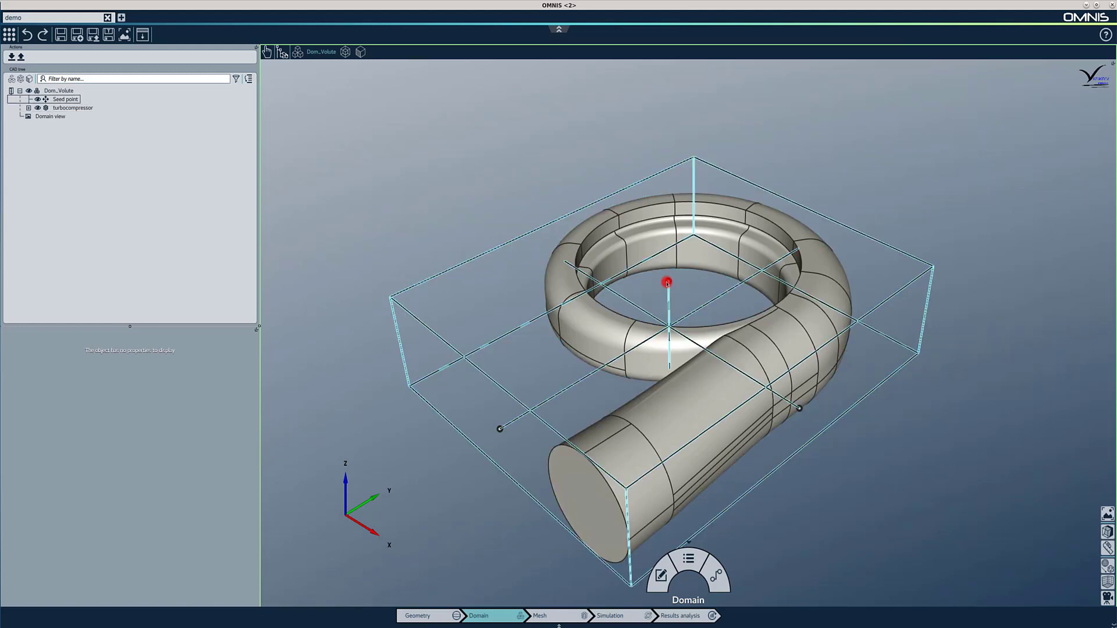
left_click(60, 108)
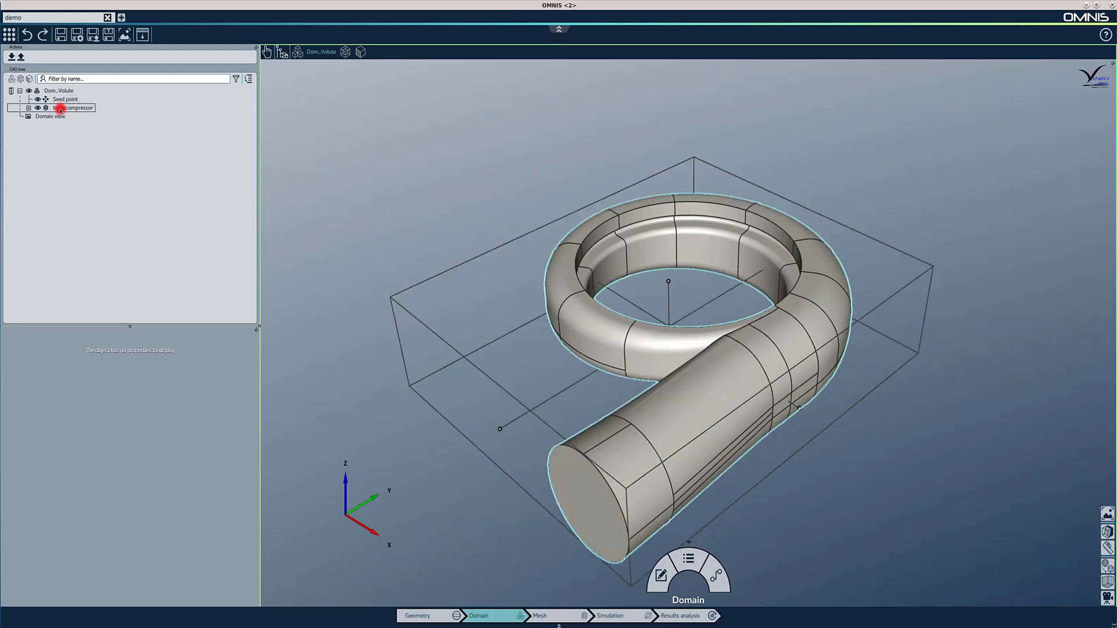
right_click(60, 108)
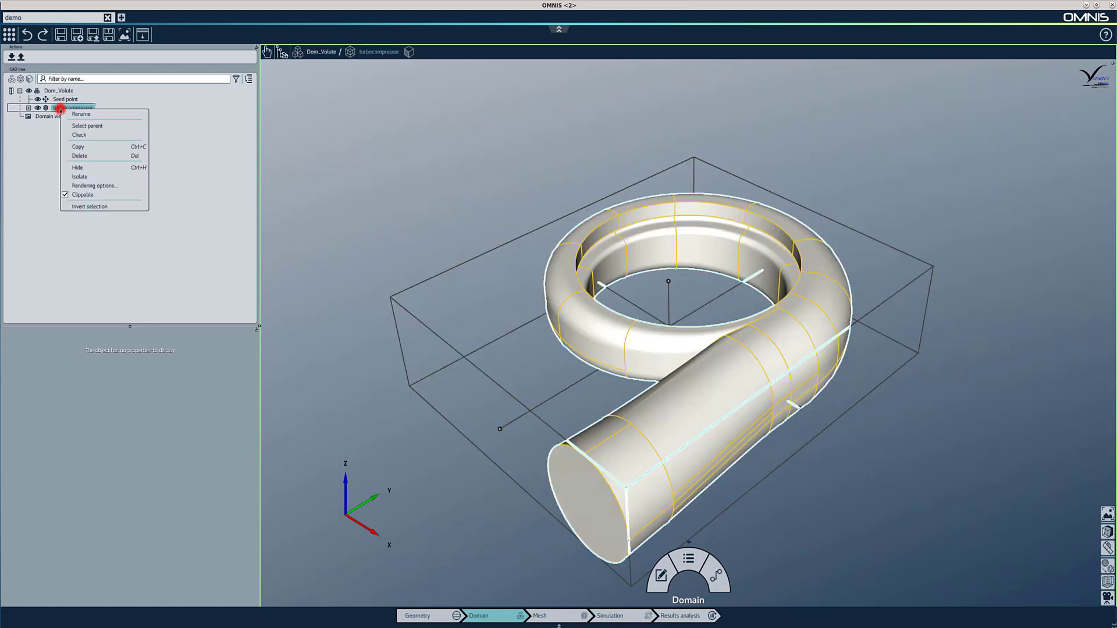
left_click(83, 186)
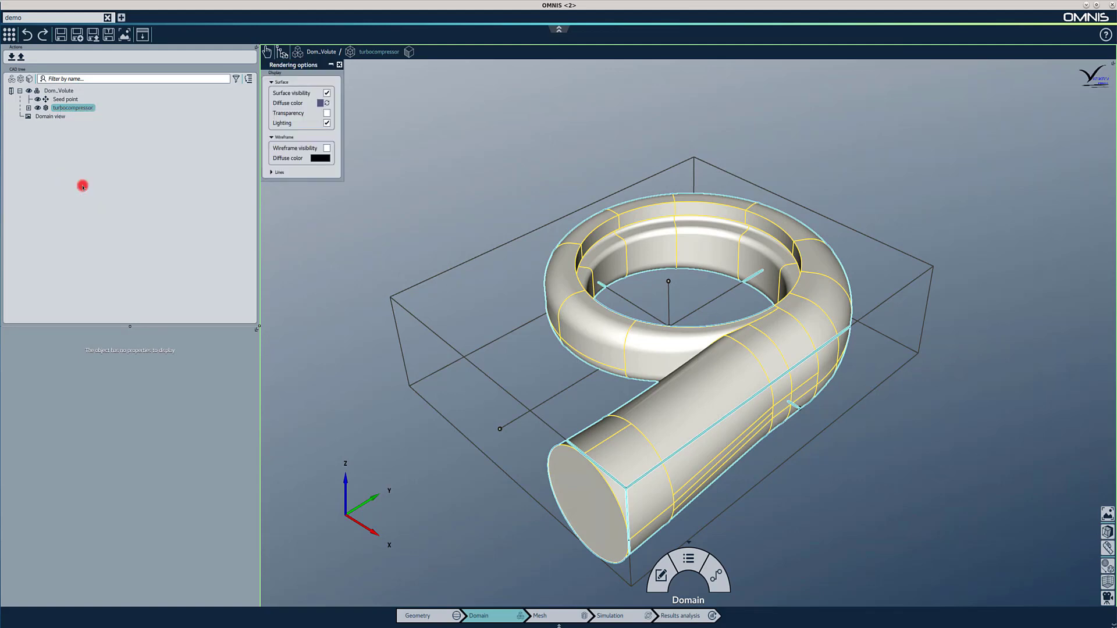
left_click(327, 113)
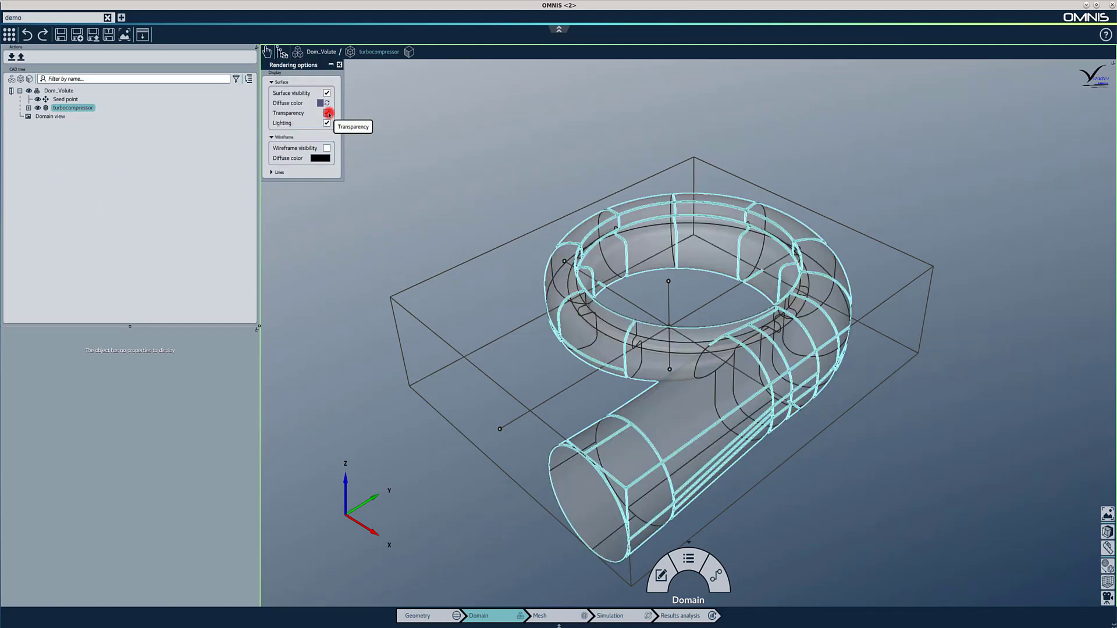
left_click(272, 172)
left_click(327, 184)
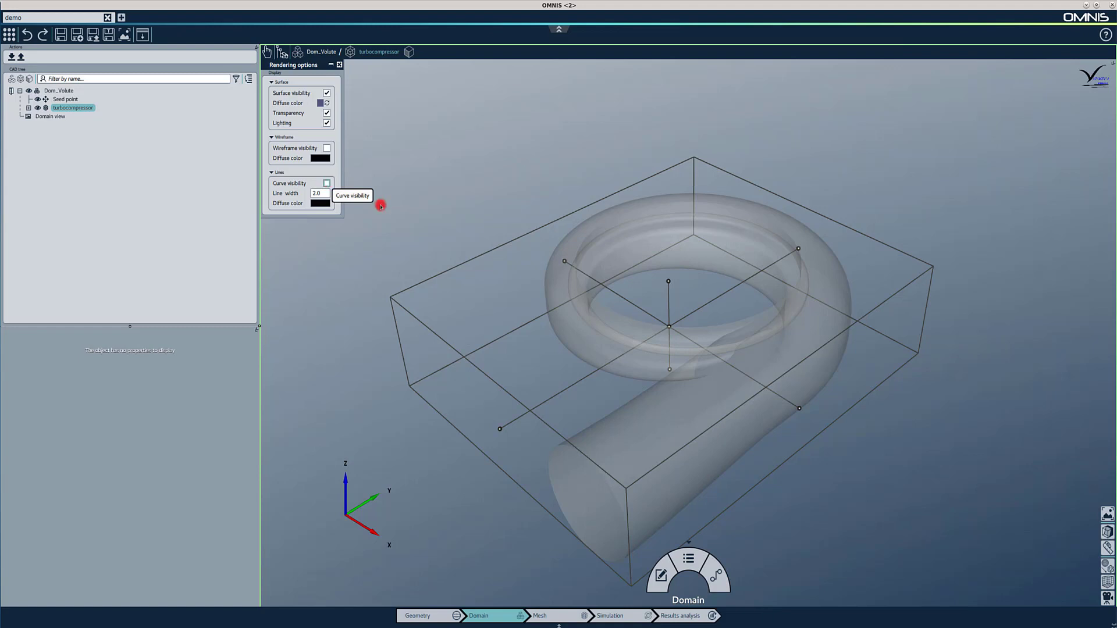
Move the domain's seed point from the open centre of the ring to inside the volute's outlet pipe
left_click(670, 282)
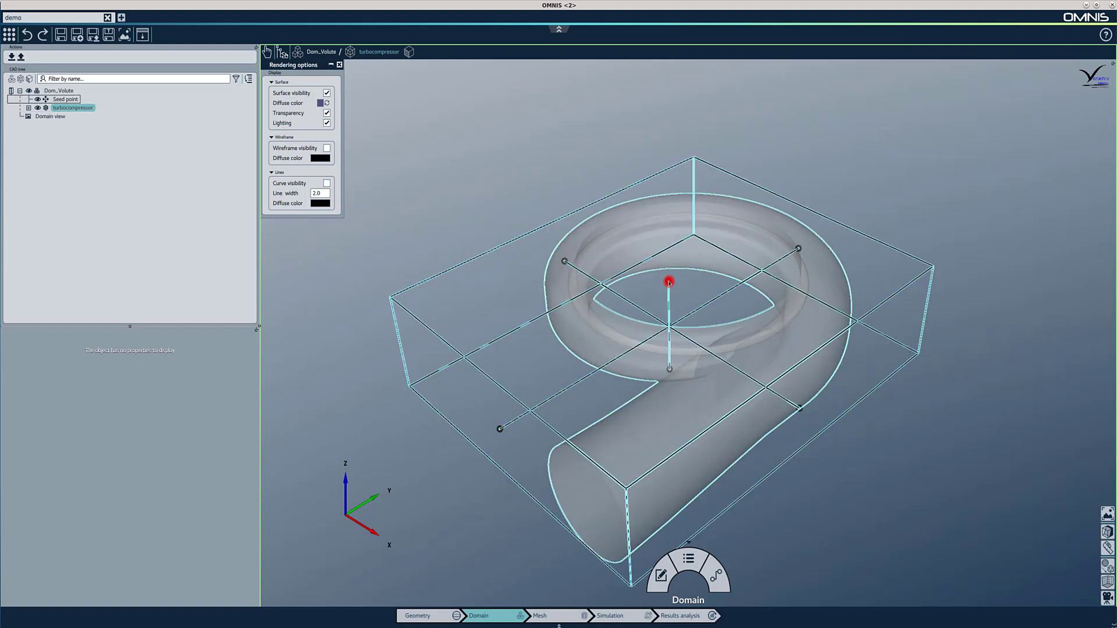
left_click_drag(669, 282, 751, 330)
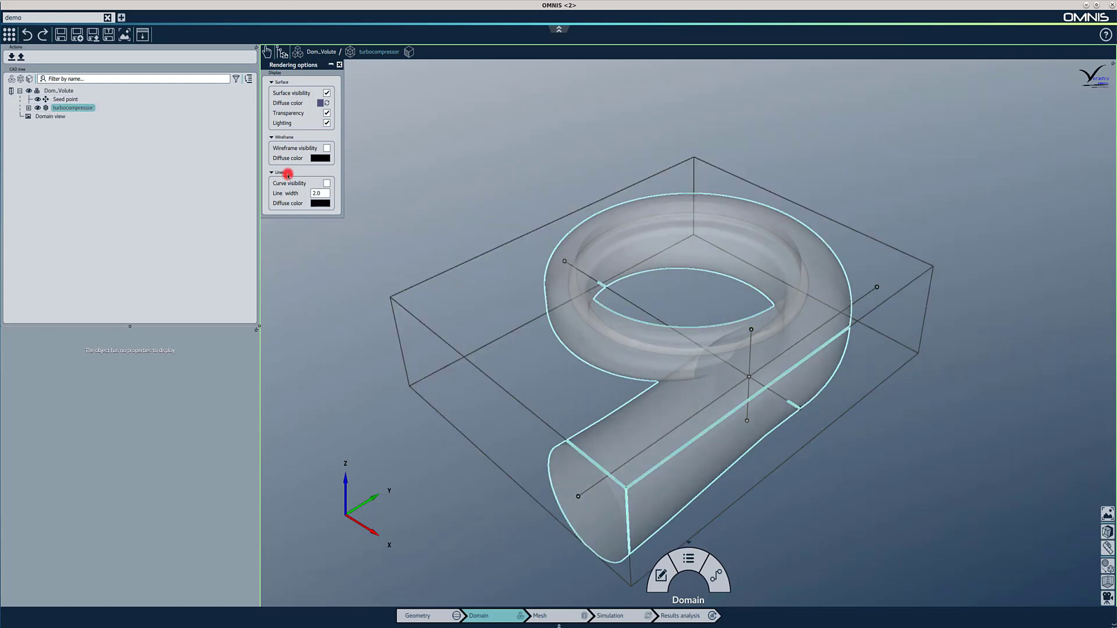
left_click(69, 99)
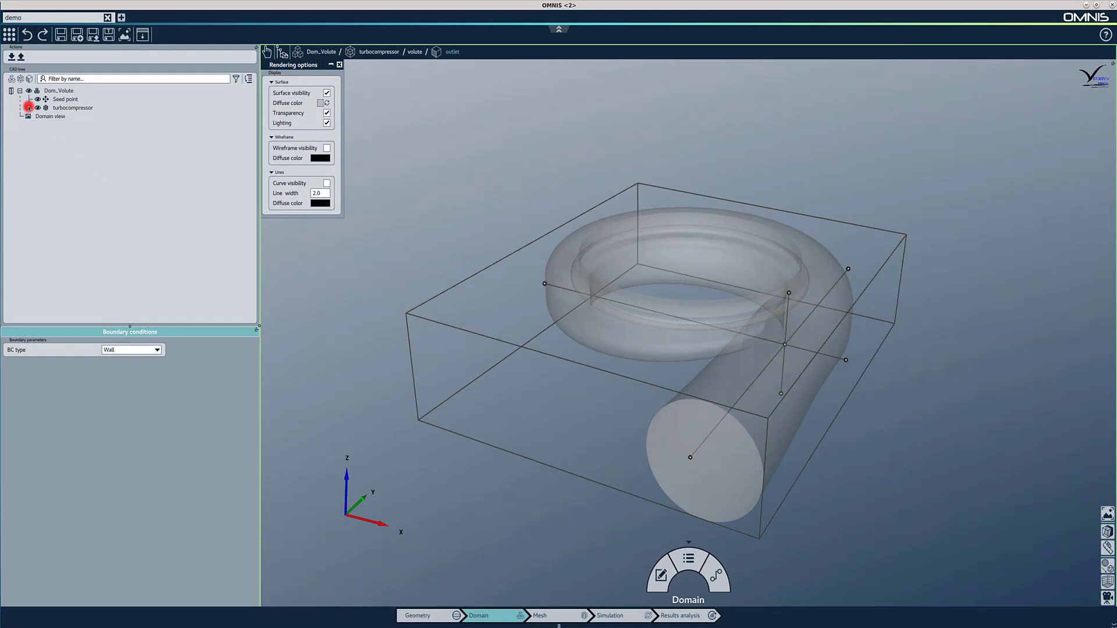
Set the boundary condition type of the volute's inlet surface to Inlet and of its outlet surface to Outlet
left_click(29, 107)
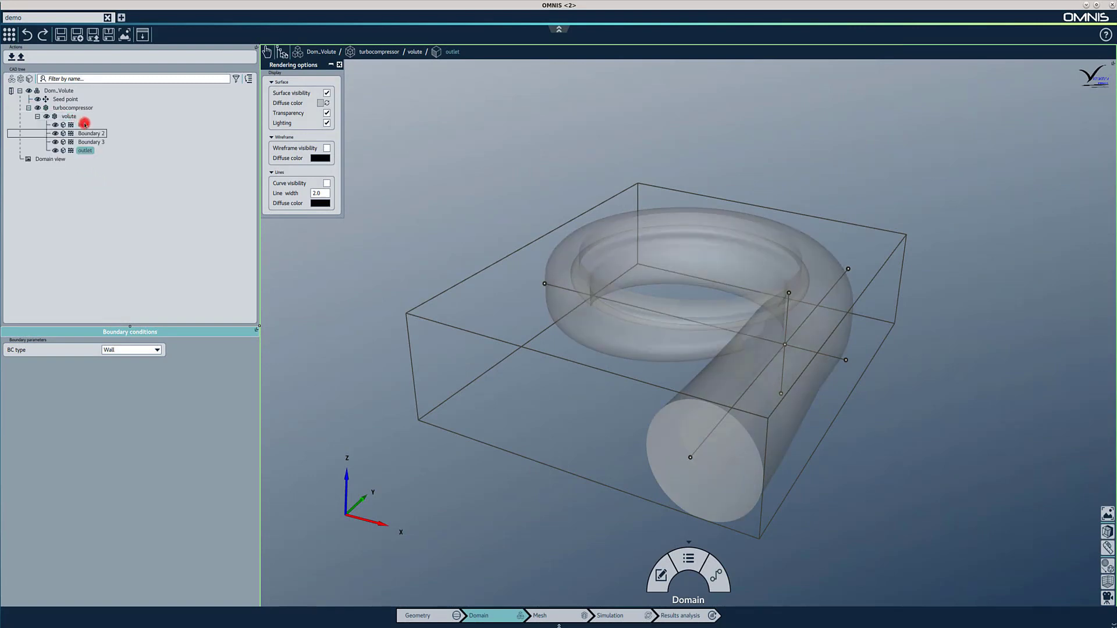
left_click(85, 124)
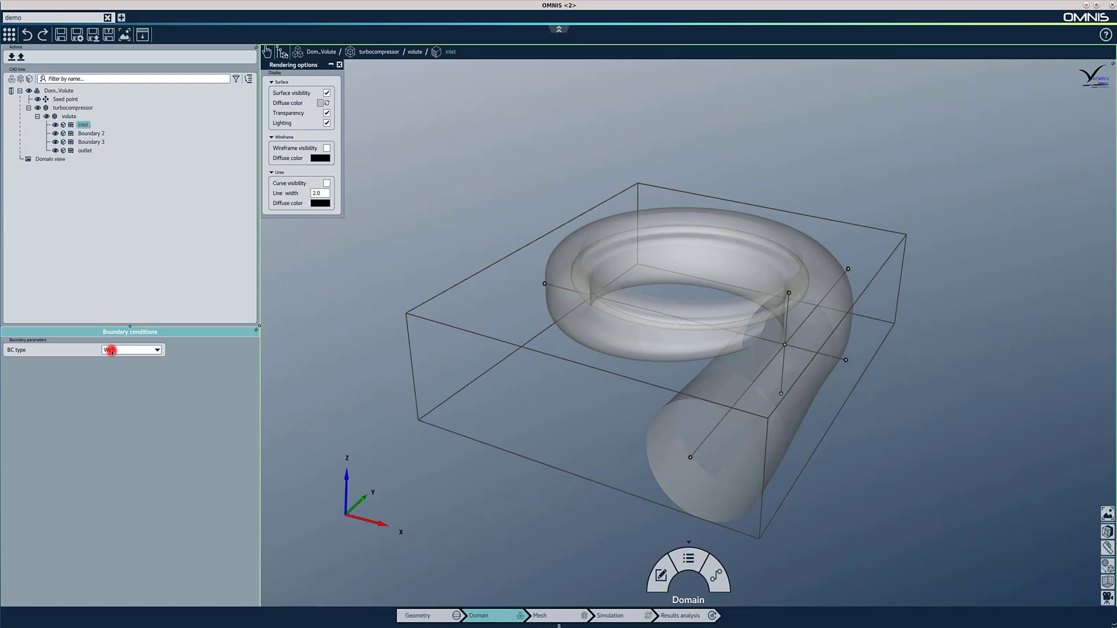
left_click(110, 350)
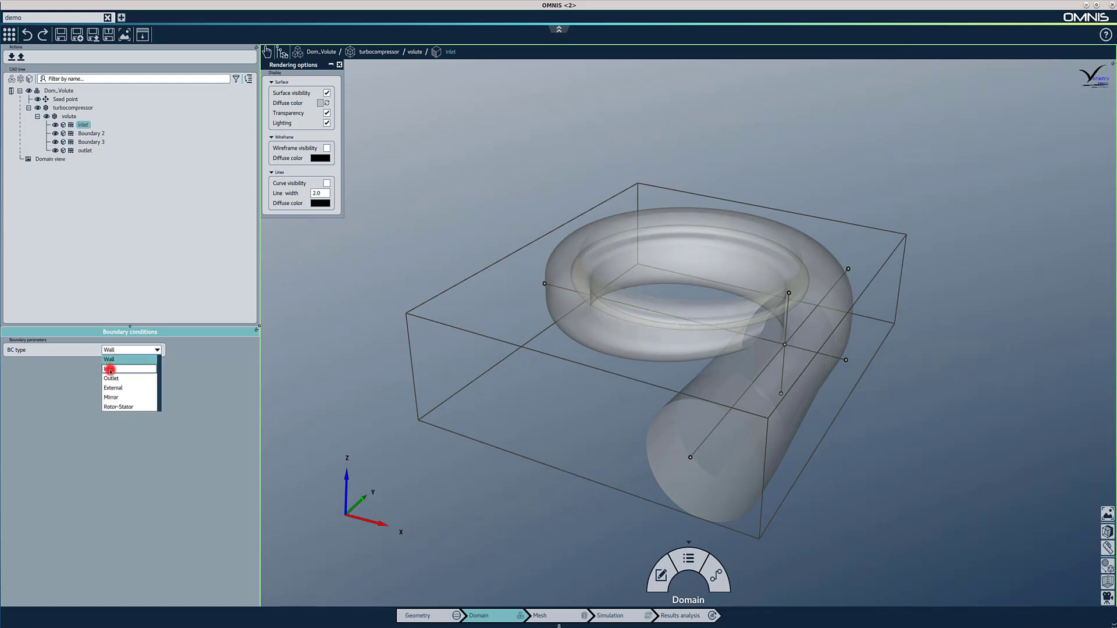
left_click(110, 369)
left_click(85, 150)
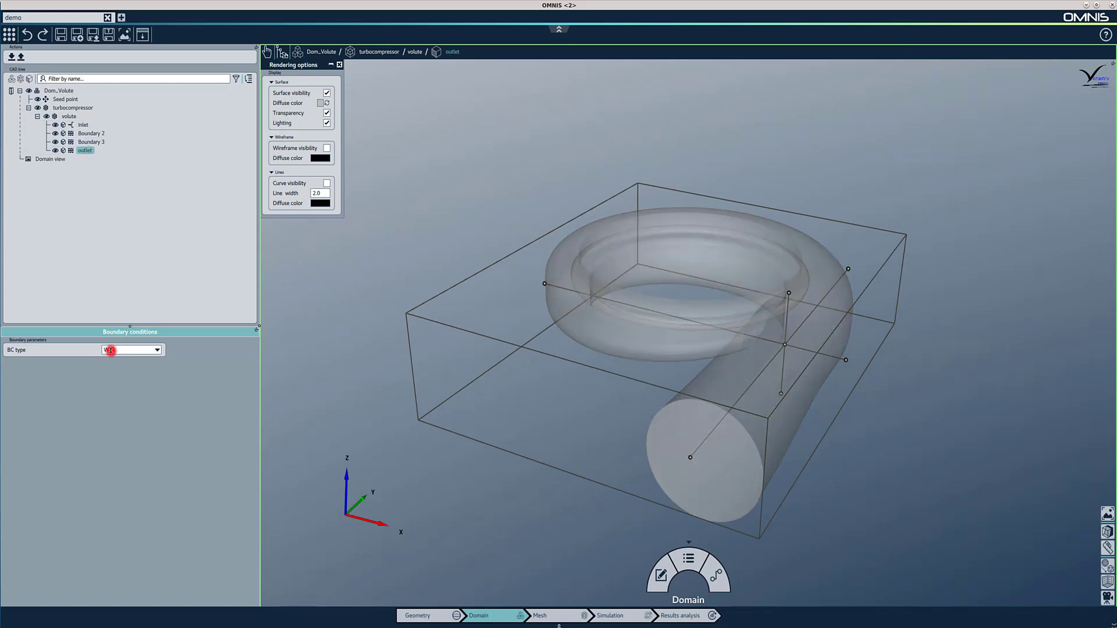
left_click(111, 351)
left_click(110, 378)
left_click(370, 431)
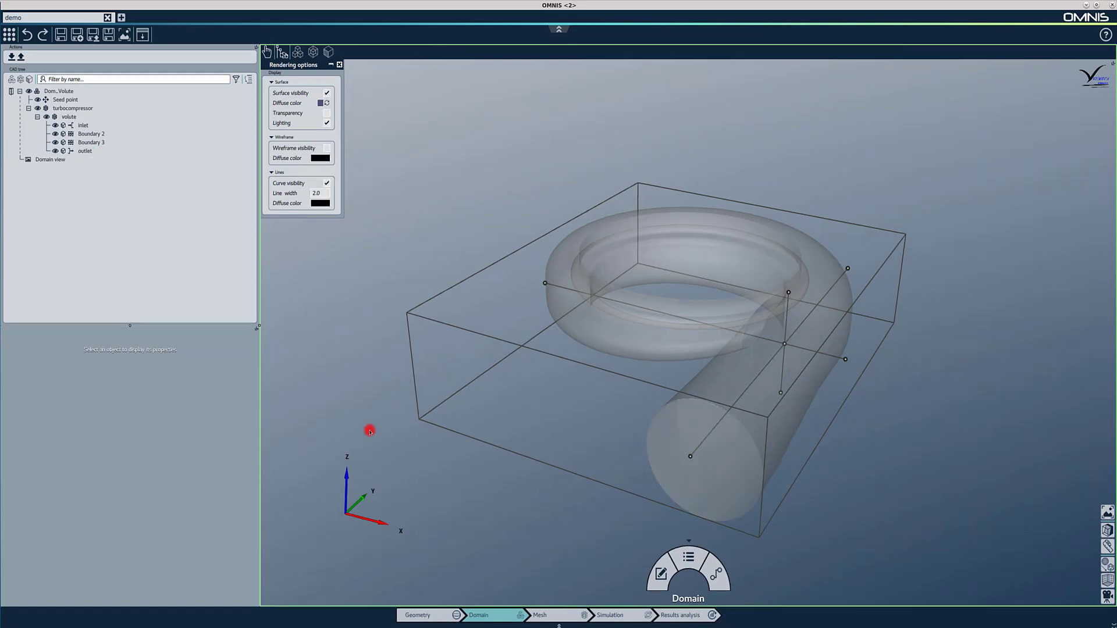
Create a mesh setup with the Hexpress plugin, add the Dom_Volute domain to it, and apply it
left_click(548, 615)
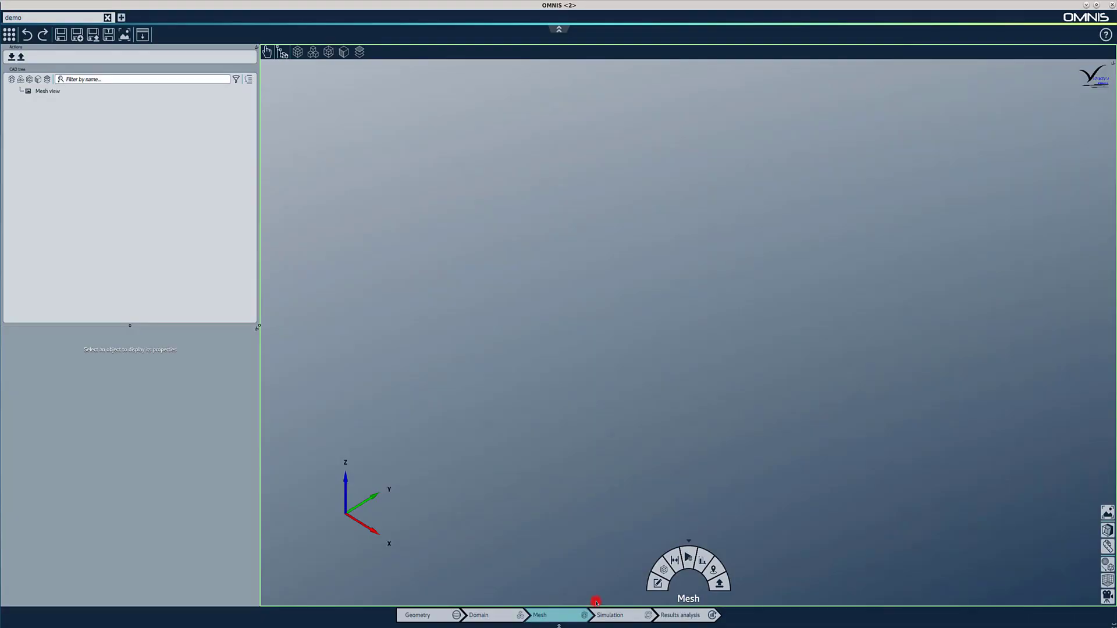
left_click(658, 584)
left_click(657, 584)
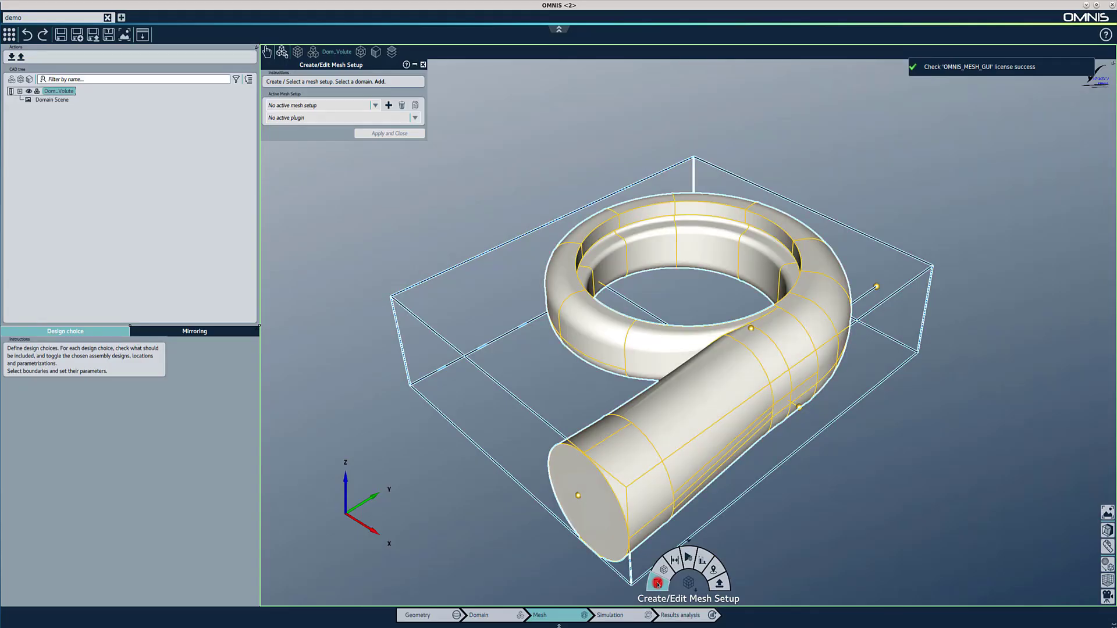
left_click(388, 106)
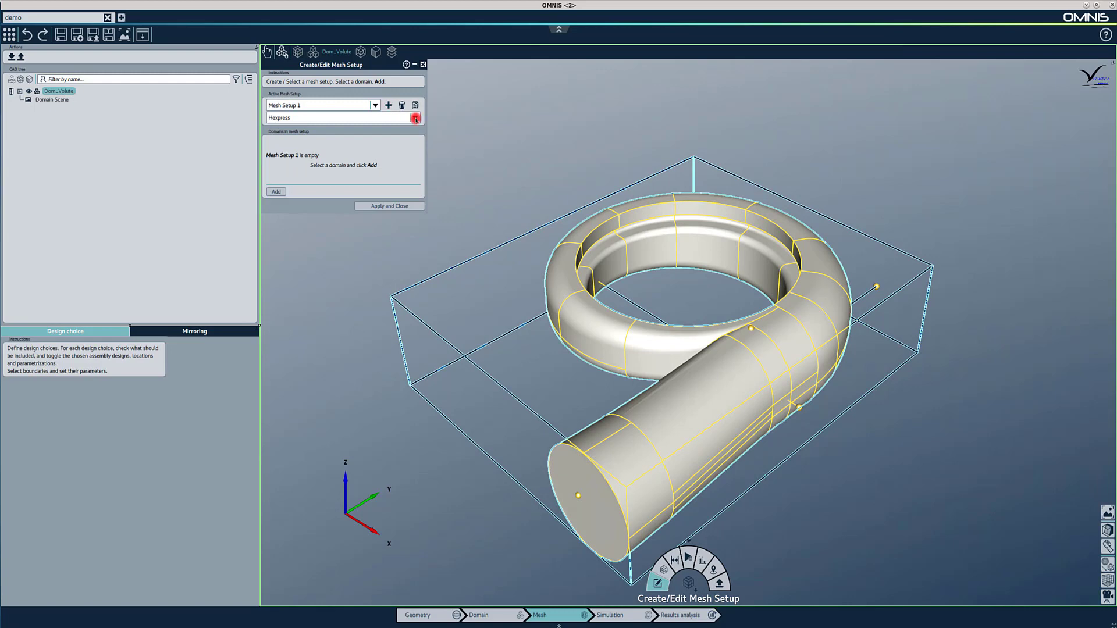
left_click(416, 118)
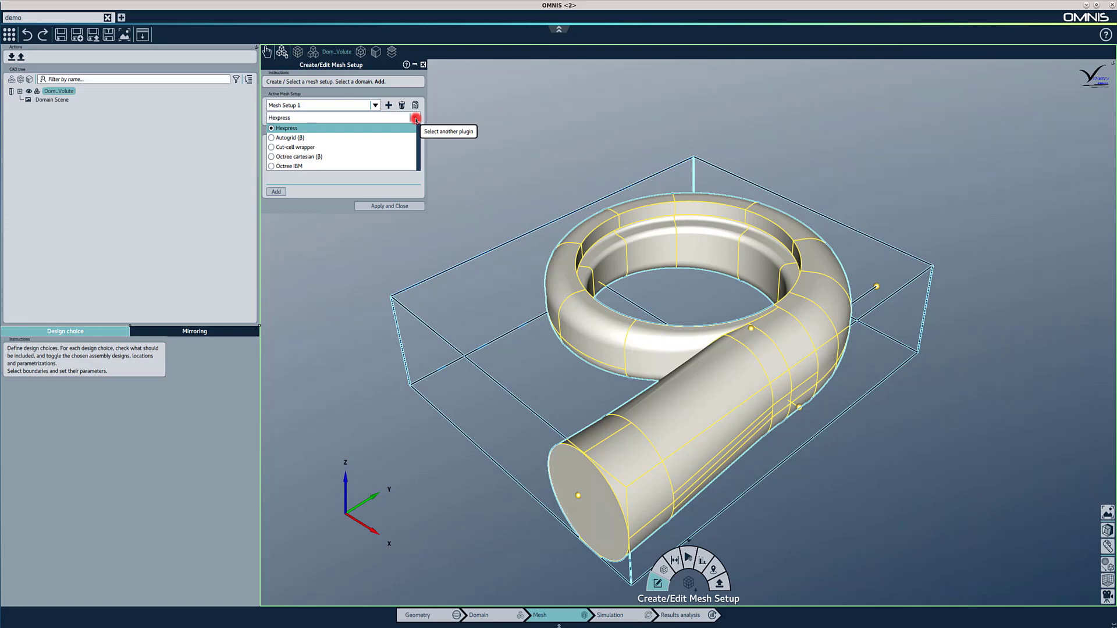
left_click(416, 118)
left_click(277, 192)
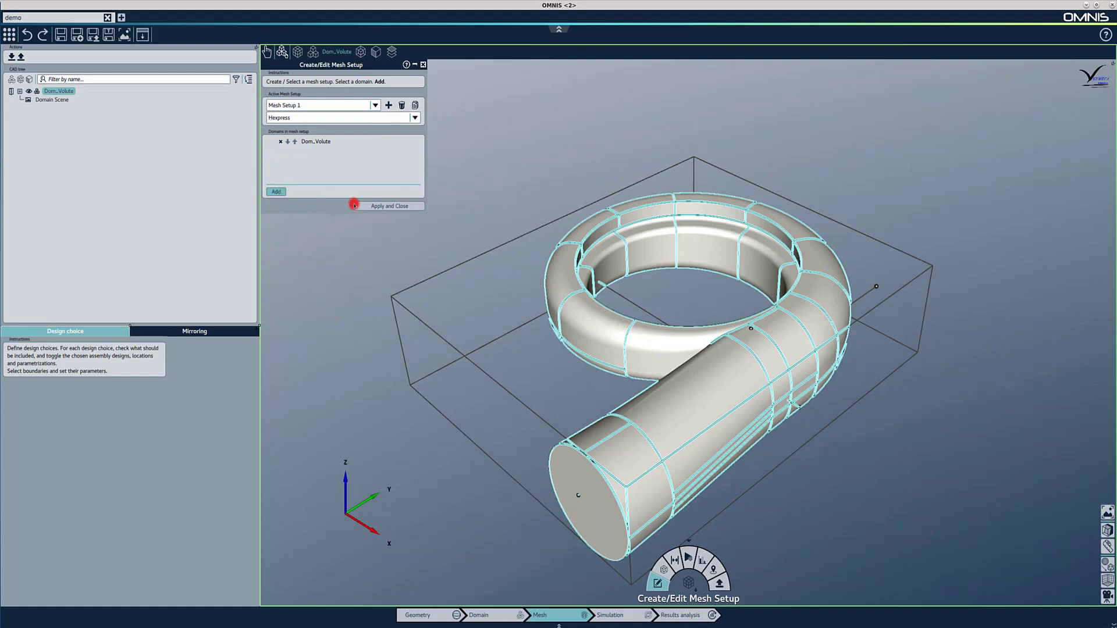
left_click(377, 206)
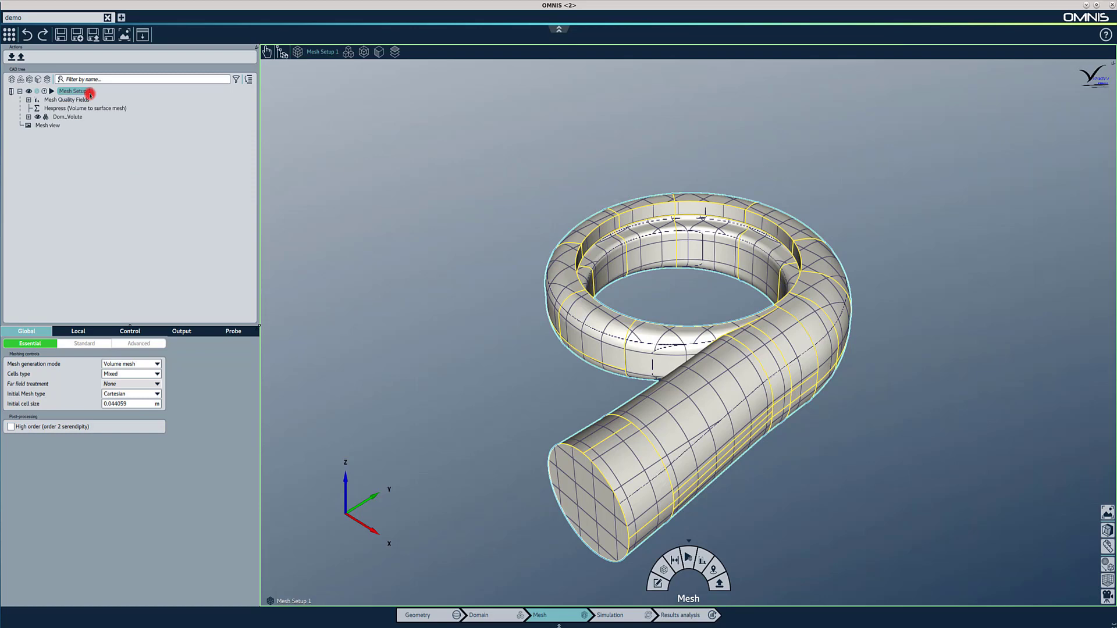
Set the mesh setup's cells type to Full hexa and its initial cell size to 0.01 m
left_click(131, 365)
left_click(135, 365)
left_click(127, 375)
left_click(113, 395)
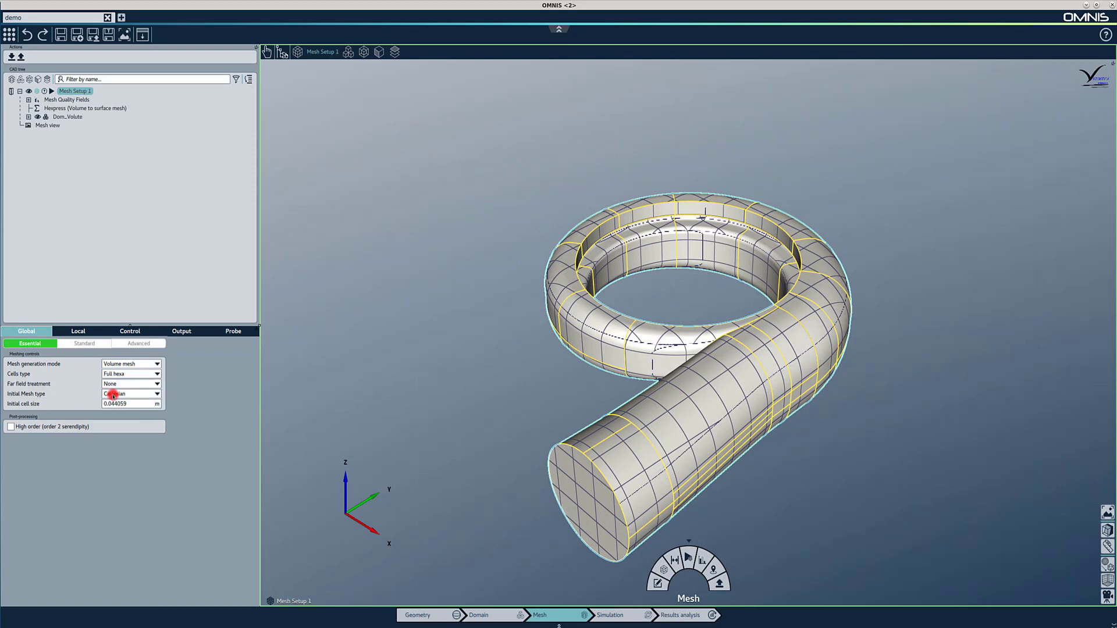
left_click(114, 404)
double_click(116, 403)
type("0.01")
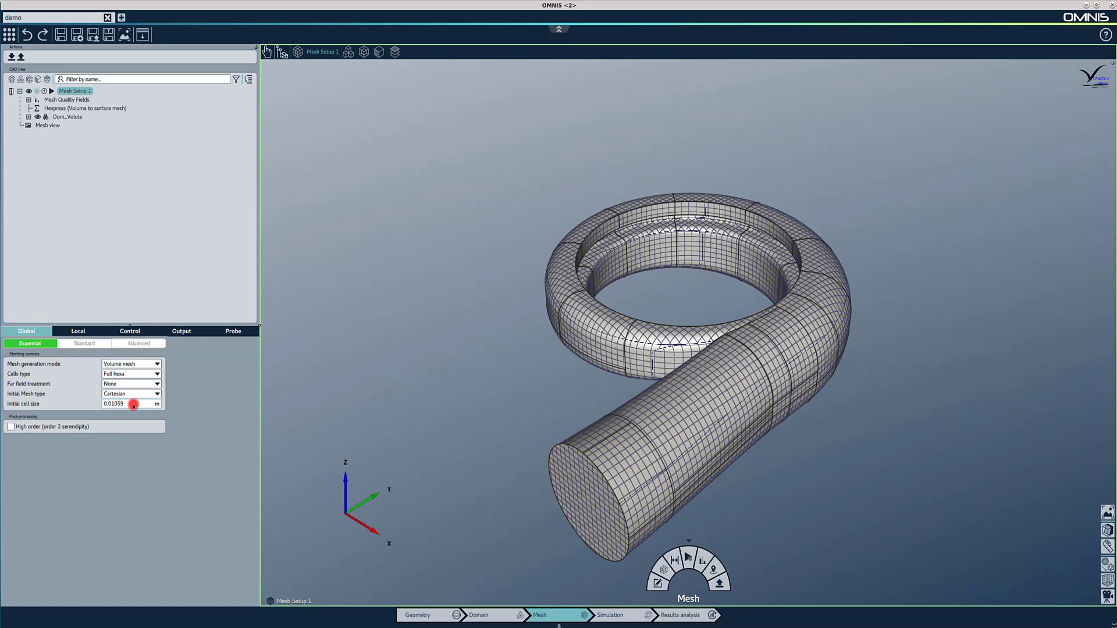
left_click(196, 271)
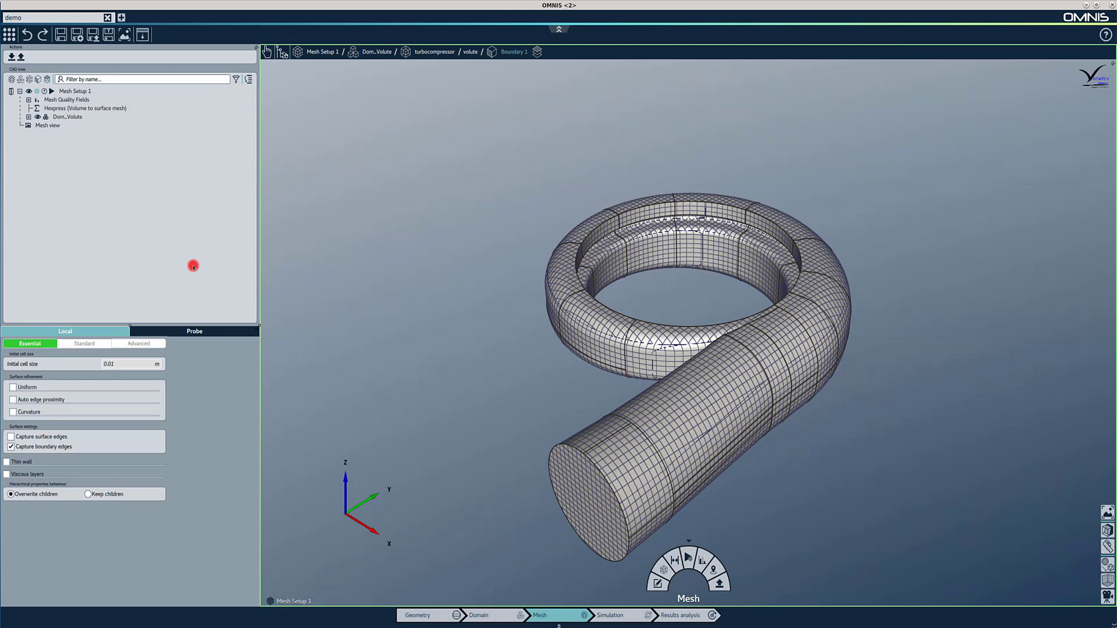
Enable uniform surface refinement on the inlet boundary with refinement level 1
left_click(38, 79)
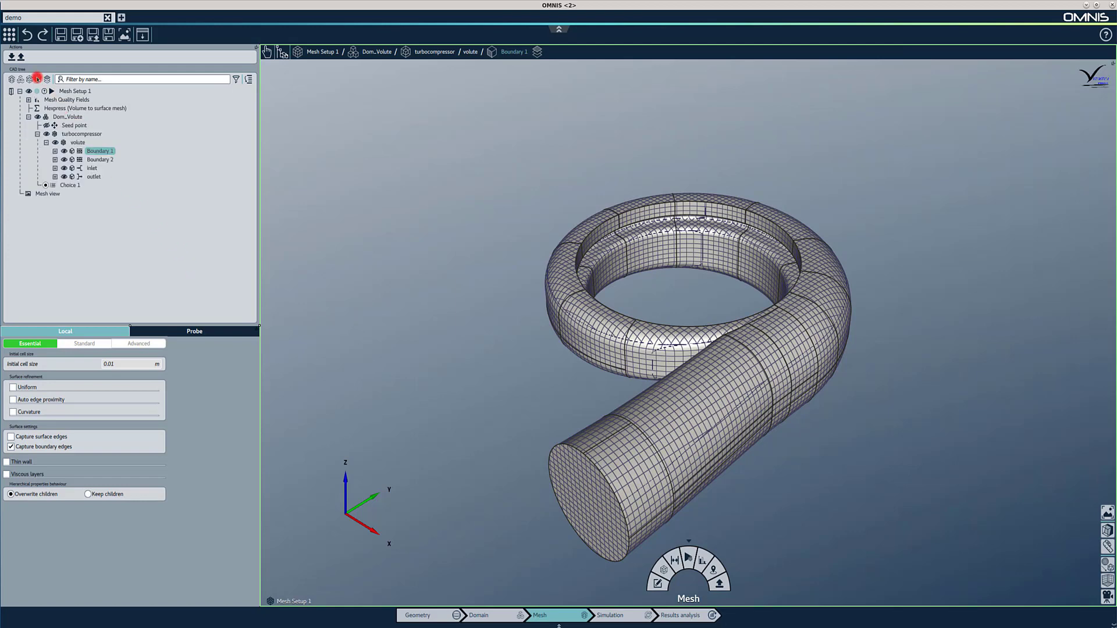
left_click(92, 169)
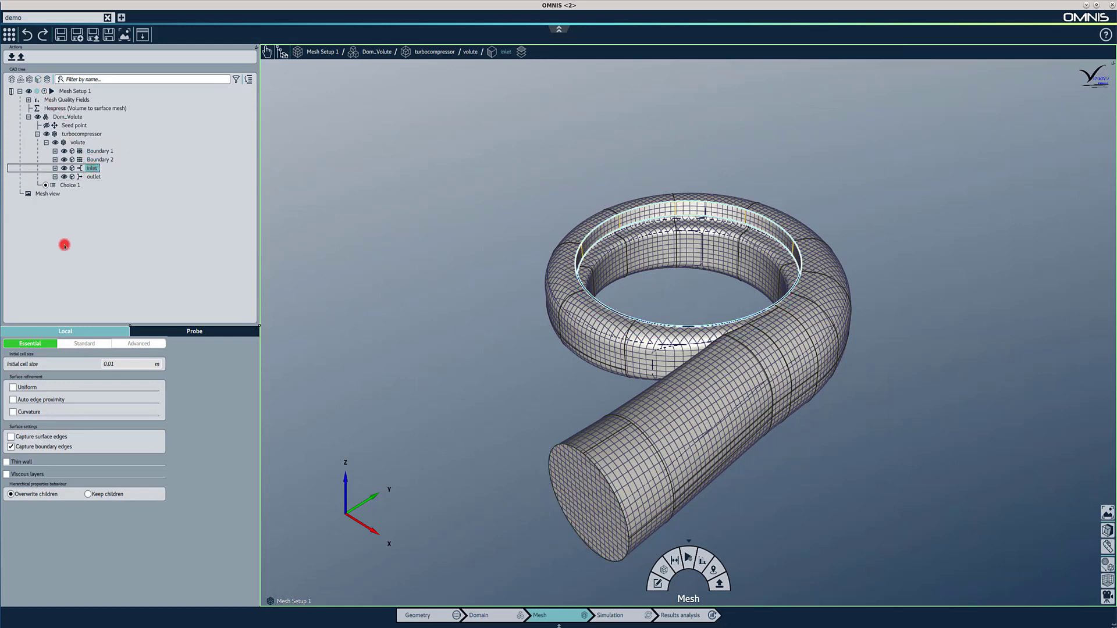
left_click(13, 389)
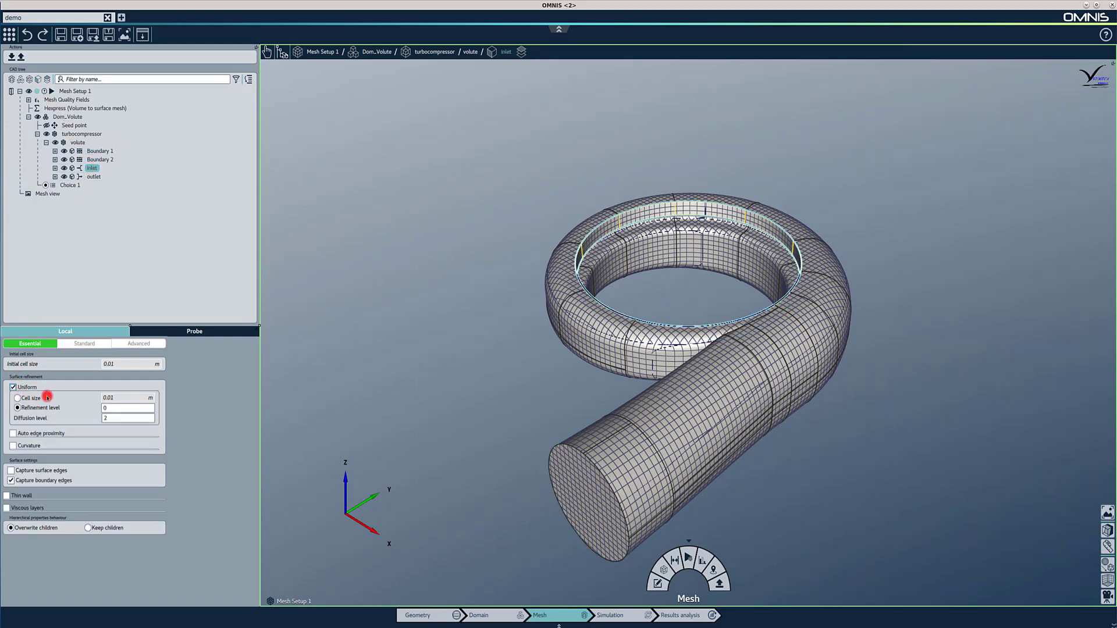
left_click(119, 409)
type("1")
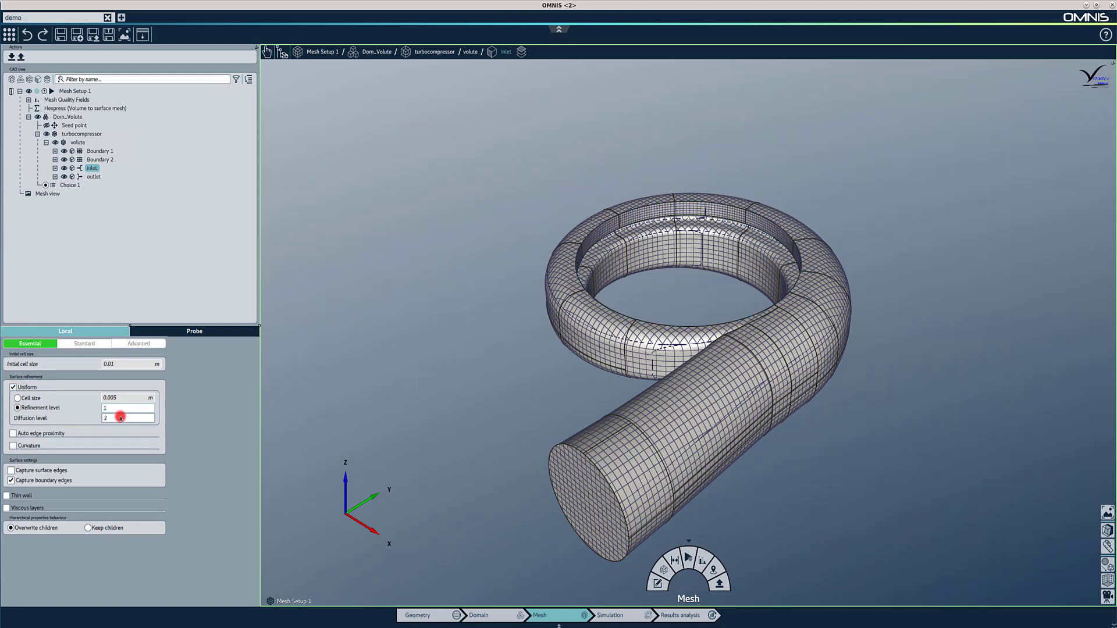
double_click(120, 418)
left_click(163, 240)
Enable auto edge proximity refinement for Boundary 1 and Boundary 2 together
left_click(108, 153)
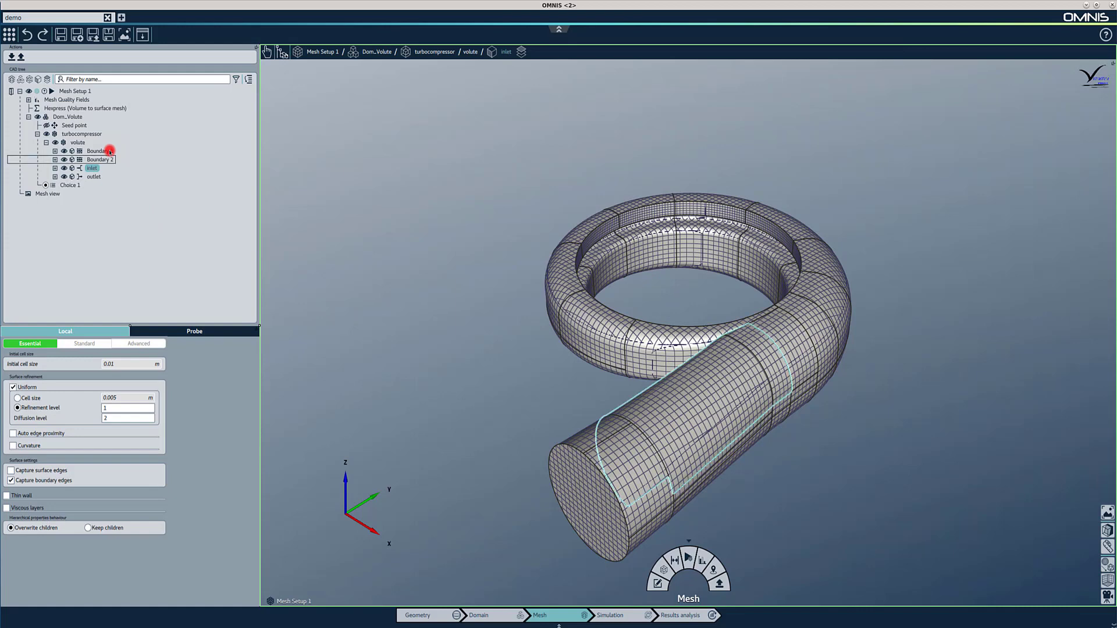
left_click(109, 160)
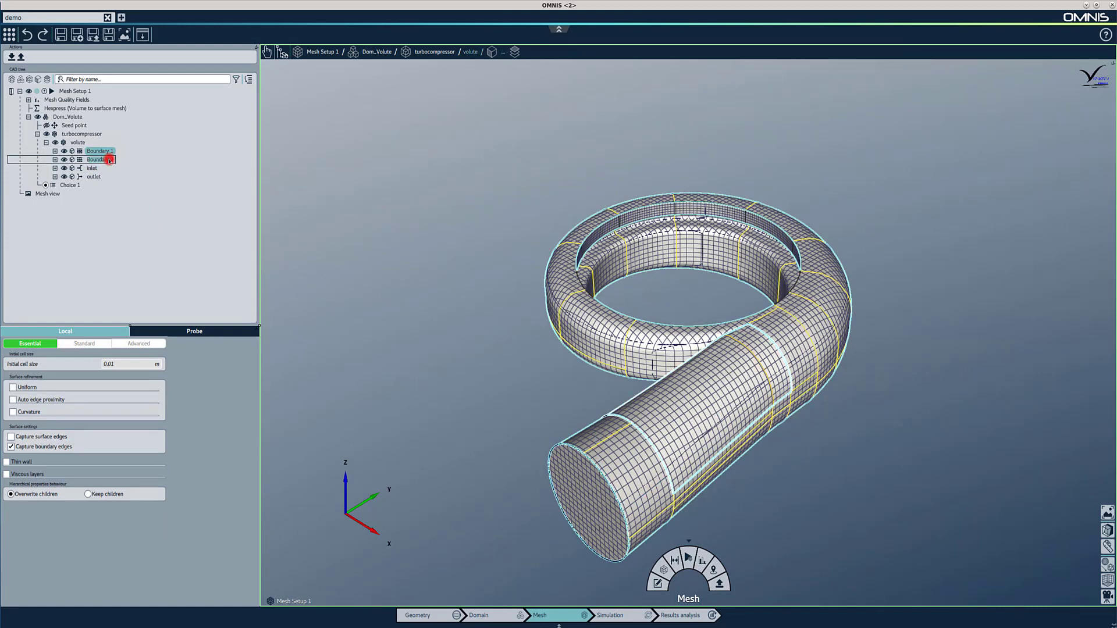
left_click(41, 400)
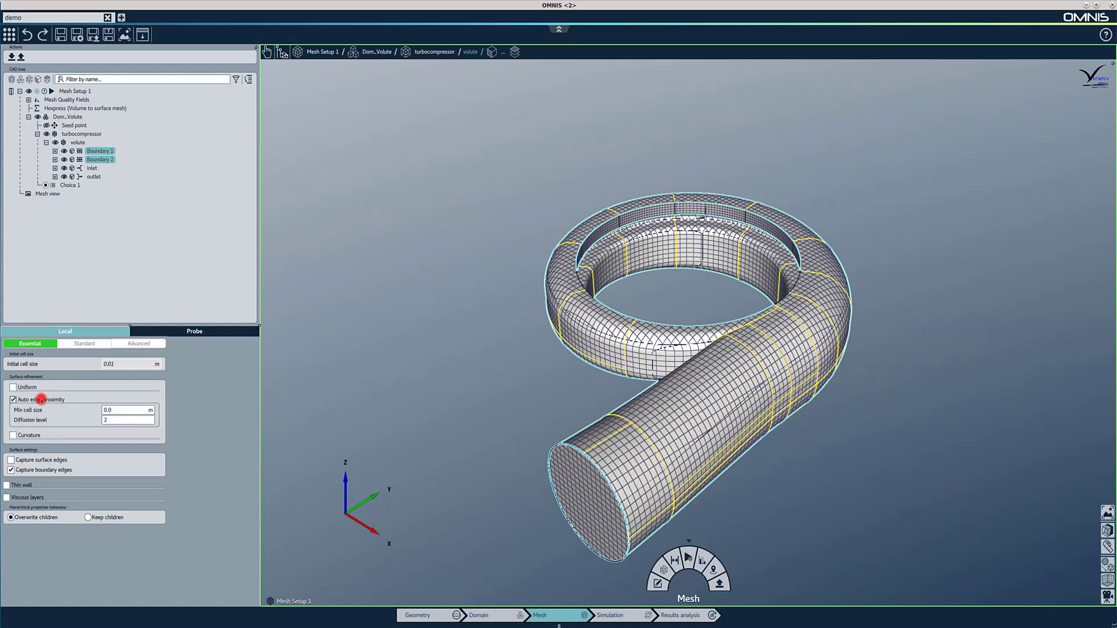
Set the auto edge proximity minimum cell size to 0.001 m and enable curvature refinement with 8 divisions and a 0.001 m minimum cell size
left_click(116, 412)
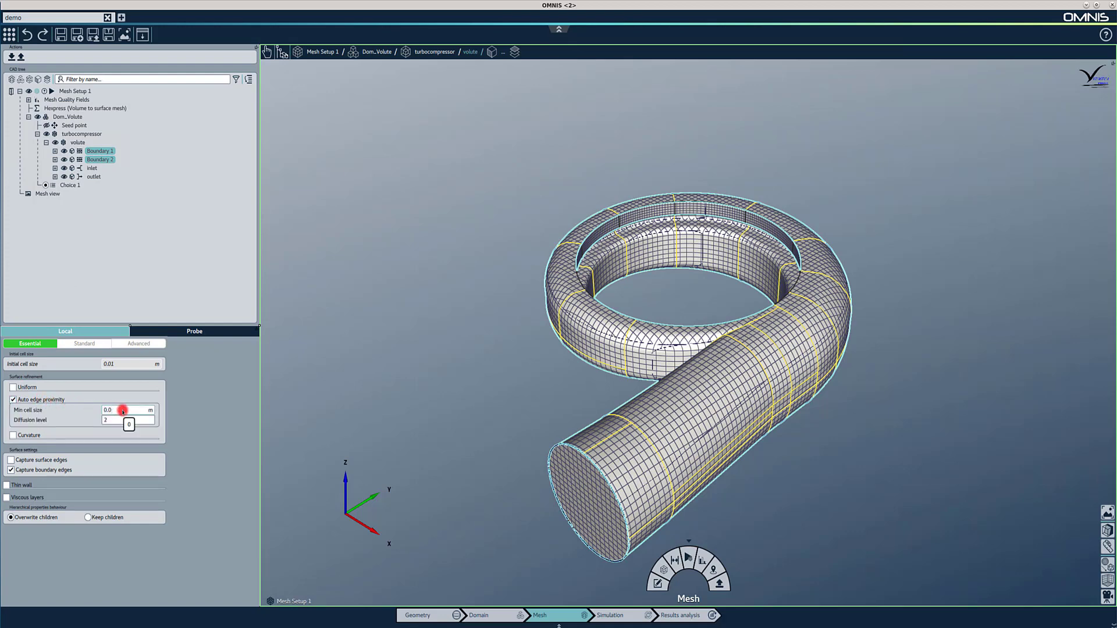
type("01")
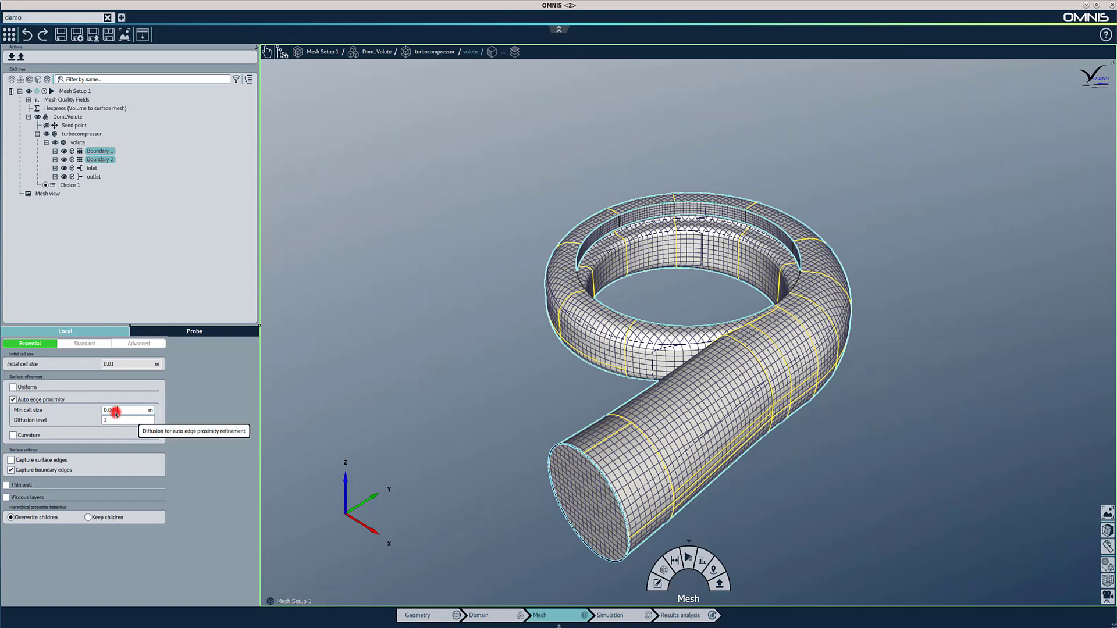
left_click(36, 438)
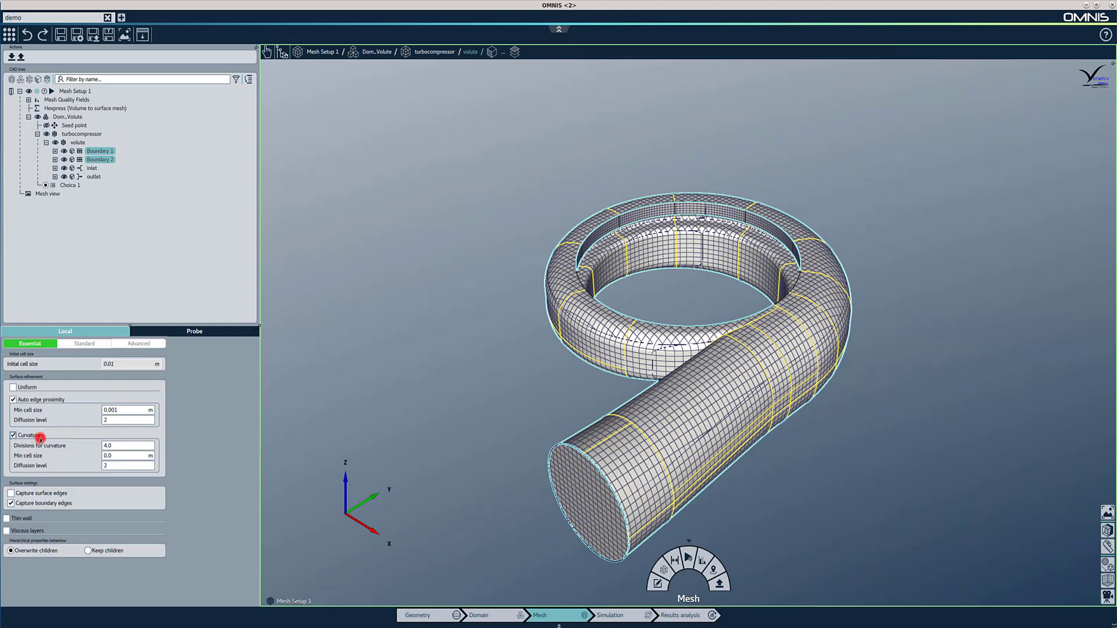
double_click(117, 448)
type("8")
double_click(120, 456)
left_click(122, 456)
type("01")
Enable viscous layers on both boundaries with a first layer thickness of 0.0001 m and a floating number of layers
left_click(7, 531)
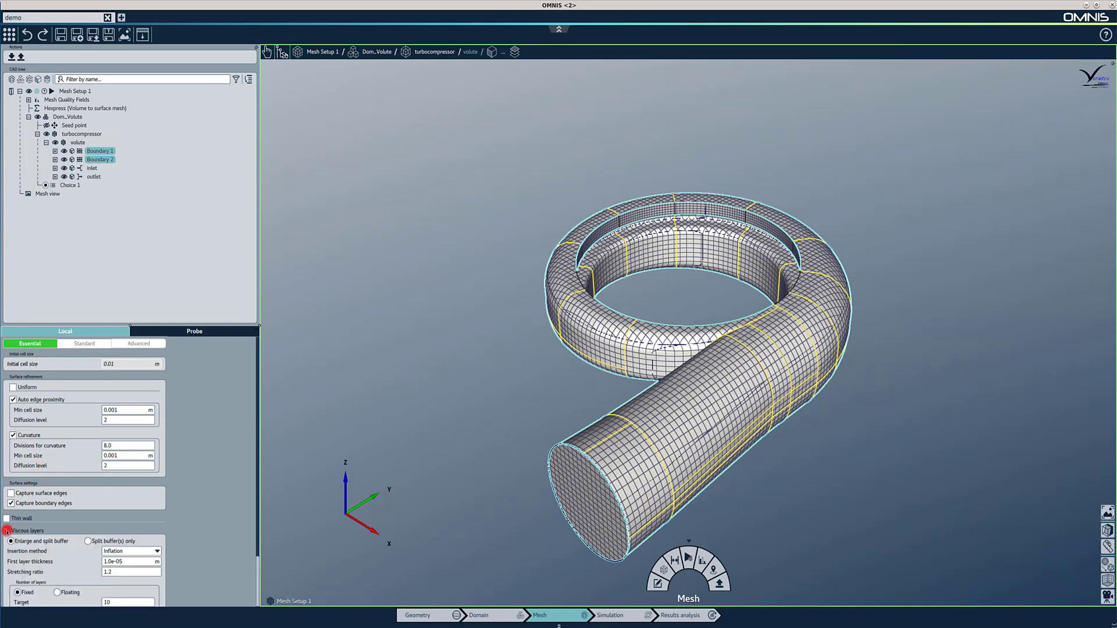
scroll(7, 532, "down", 2)
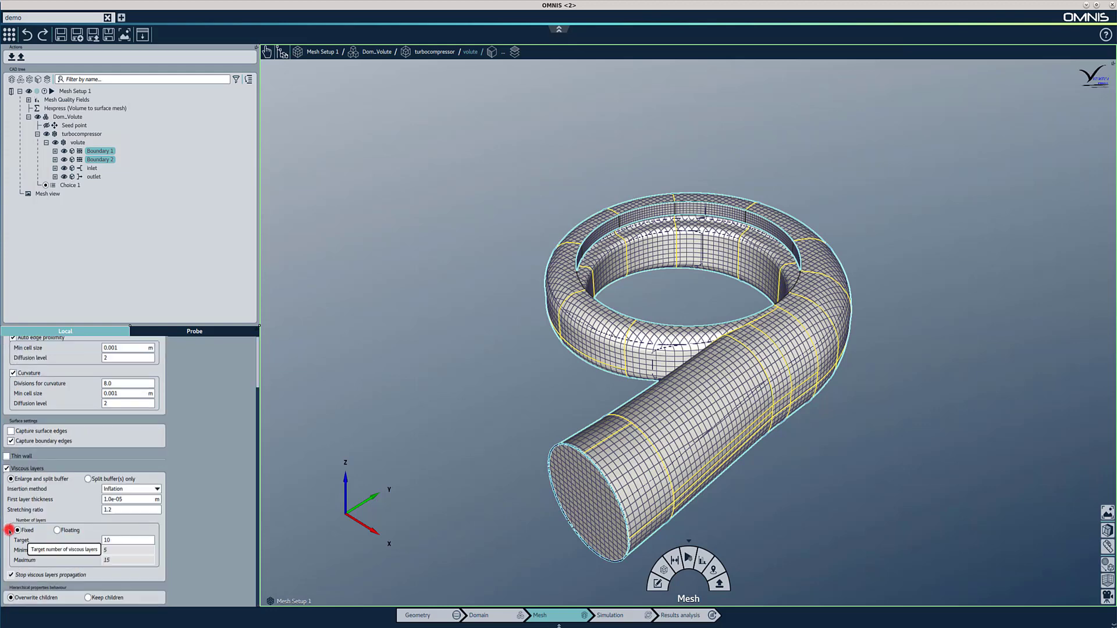
double_click(132, 500)
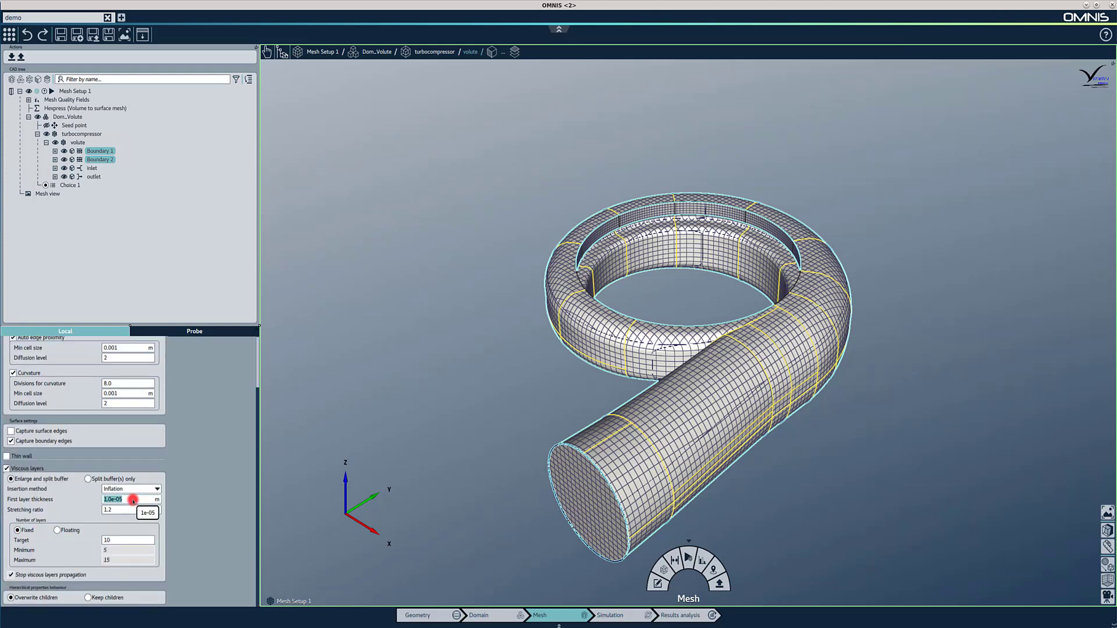
type("0.0001")
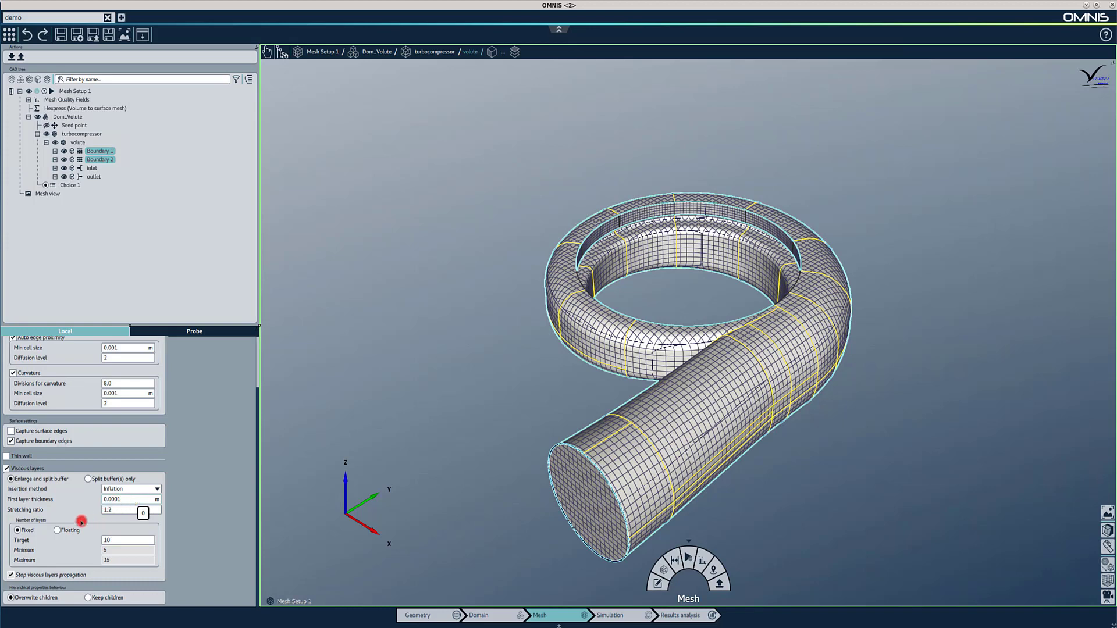
scroll(75, 522, "up", 1)
left_click(58, 539)
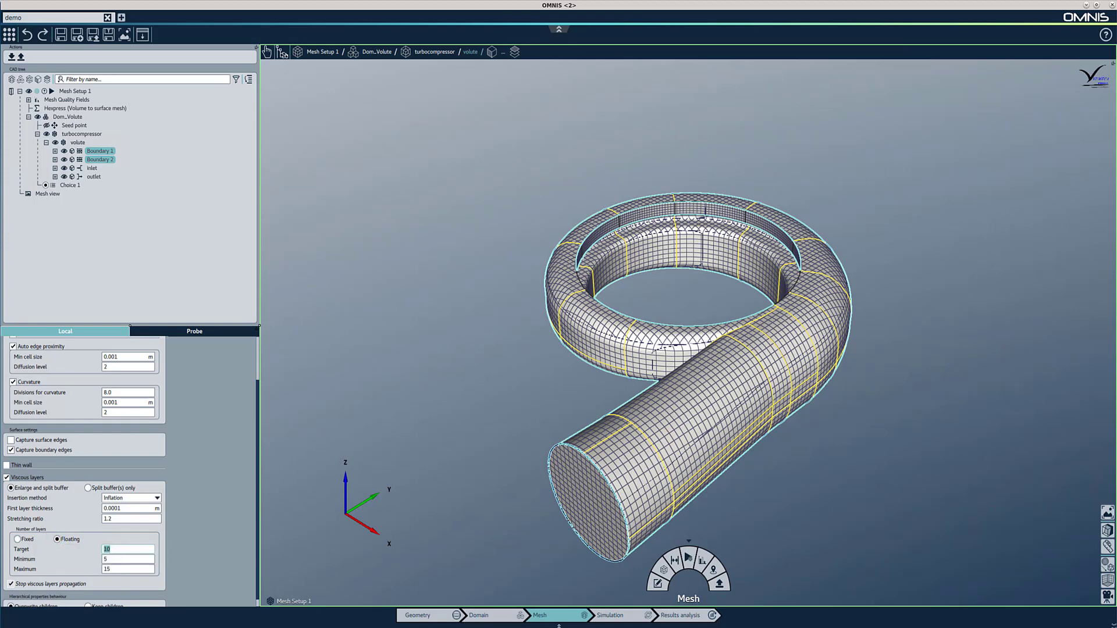
left_click(181, 518)
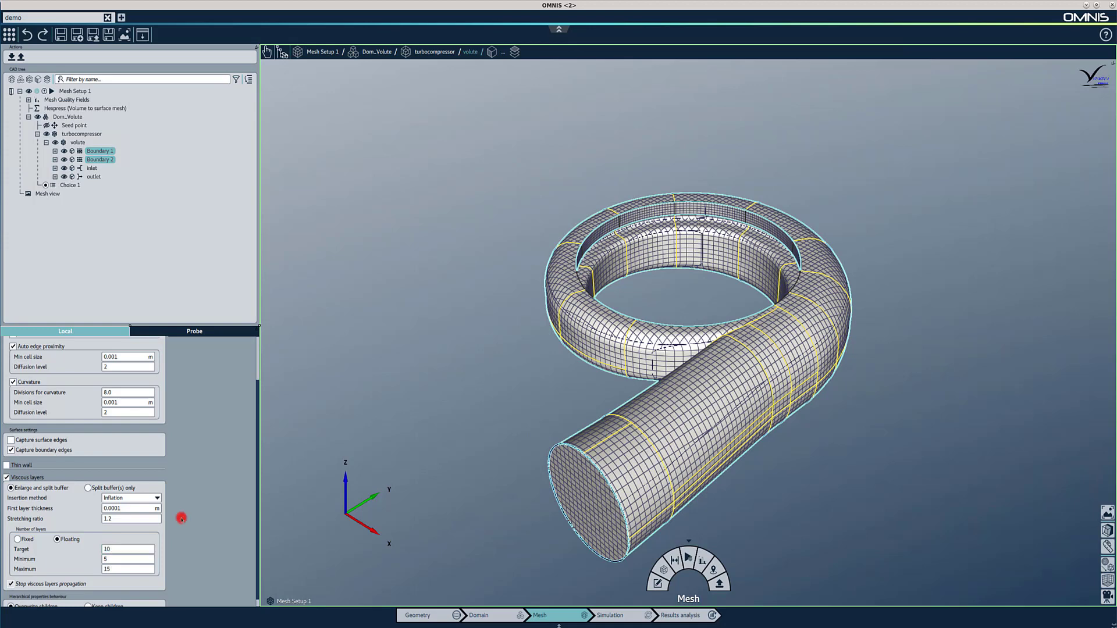
Check the parallel computation settings of Mesh Setup 1 and generate its mesh
left_click(88, 91)
left_click(135, 333)
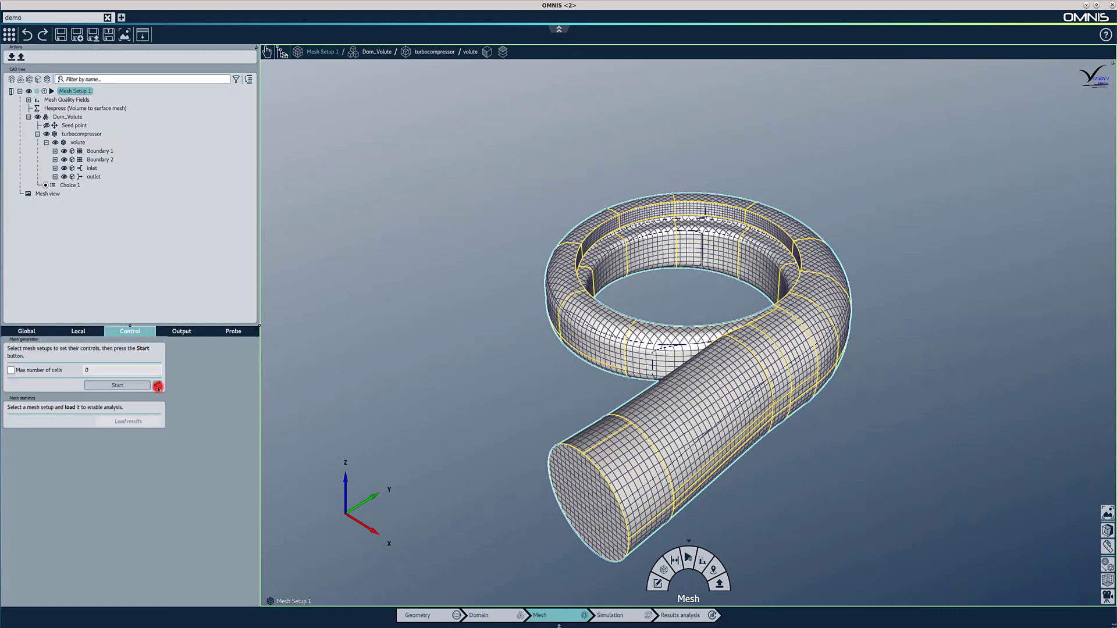
left_click(158, 387)
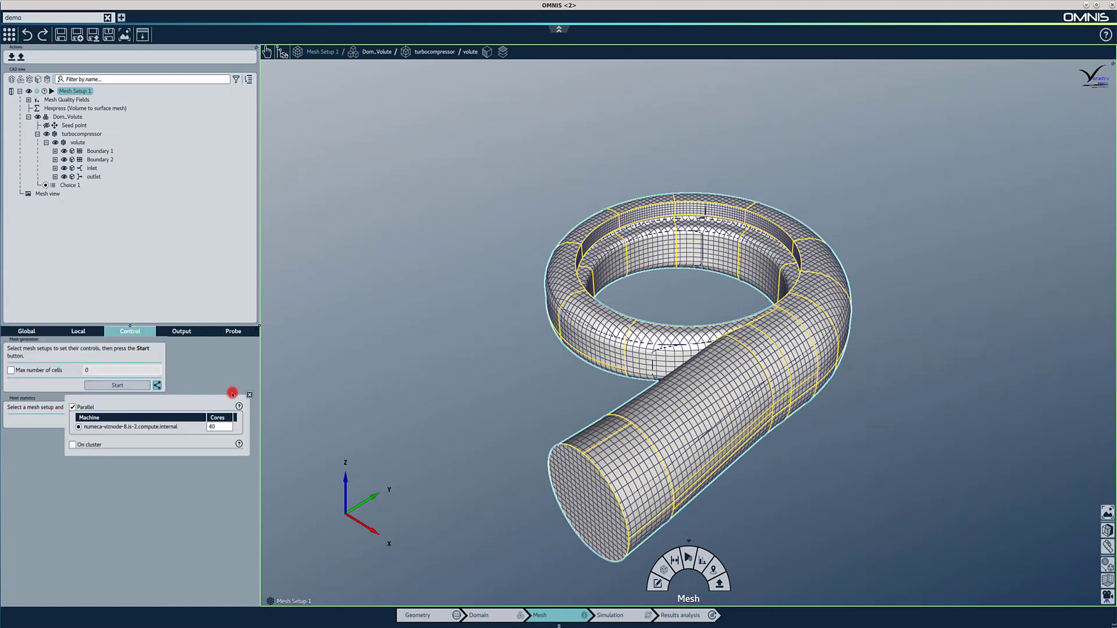
left_click(137, 383)
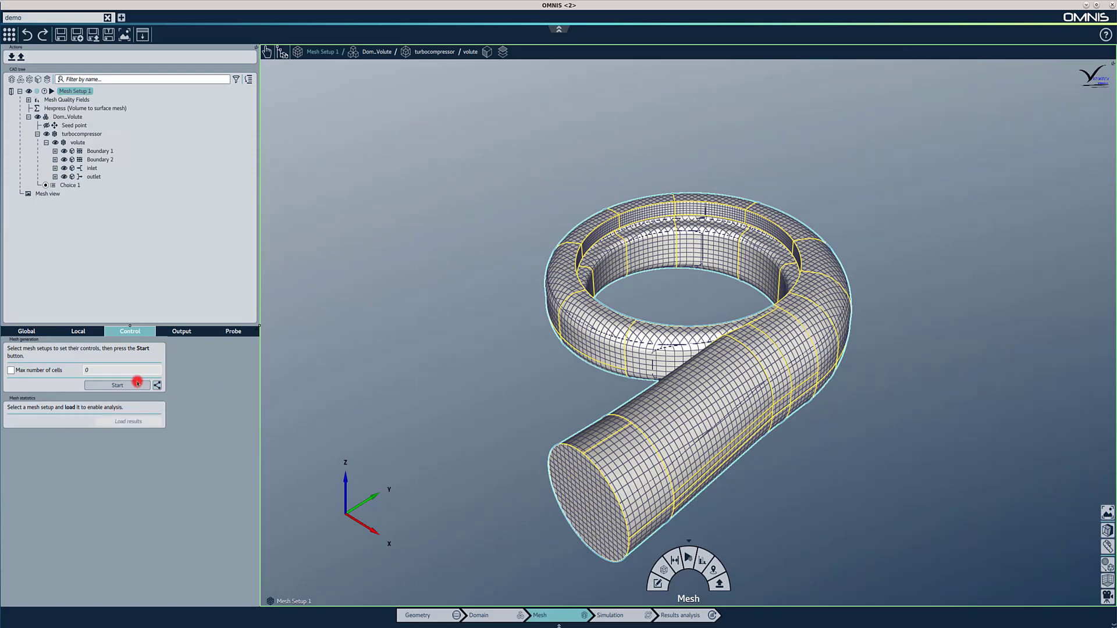
left_click(138, 383)
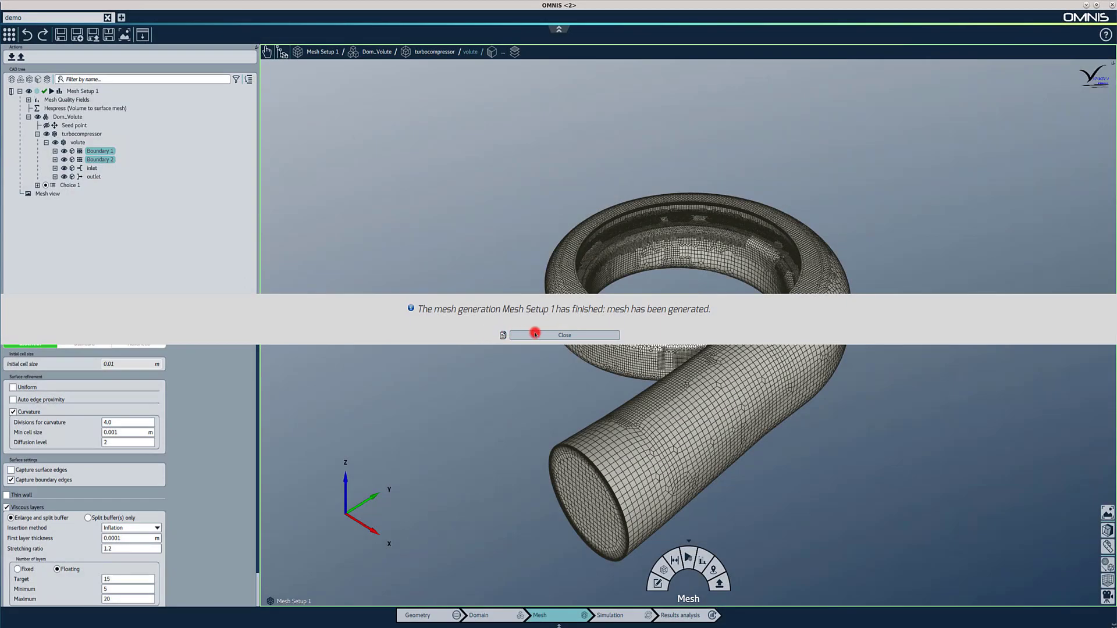
left_click(535, 335)
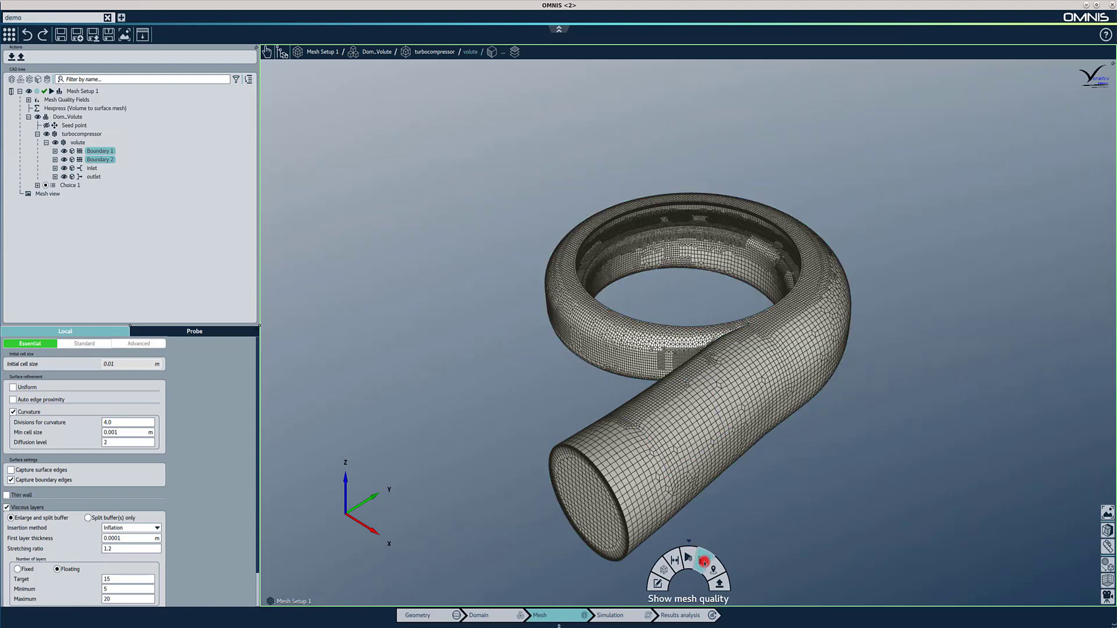
Review the mesh quality statistics and load the generated mesh of Mesh Setup 1 for analysis
left_click(704, 562)
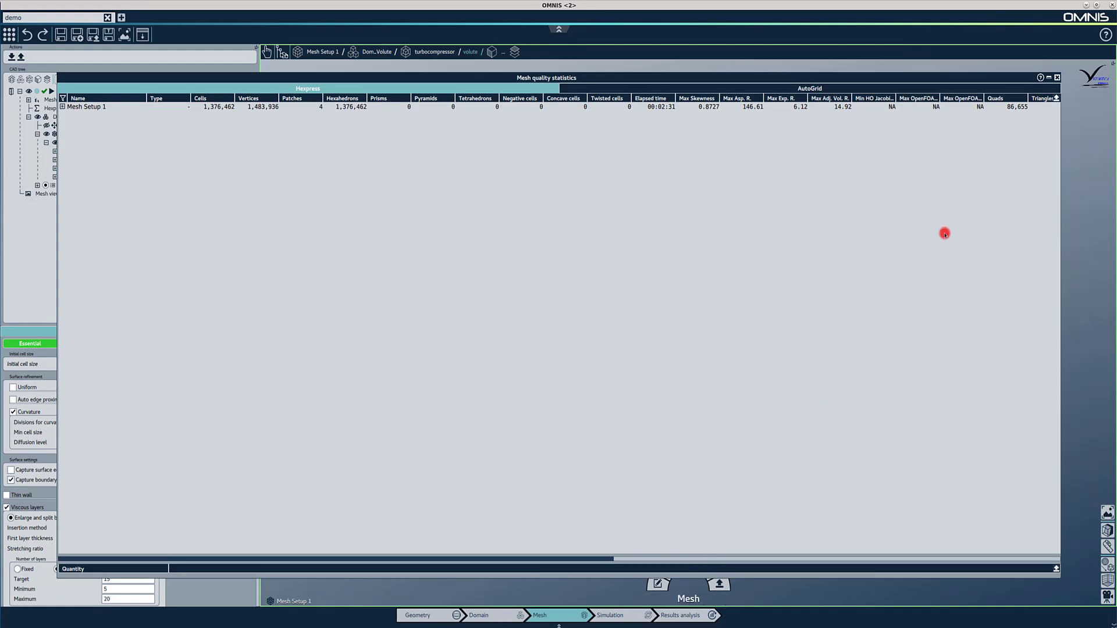
left_click(1058, 78)
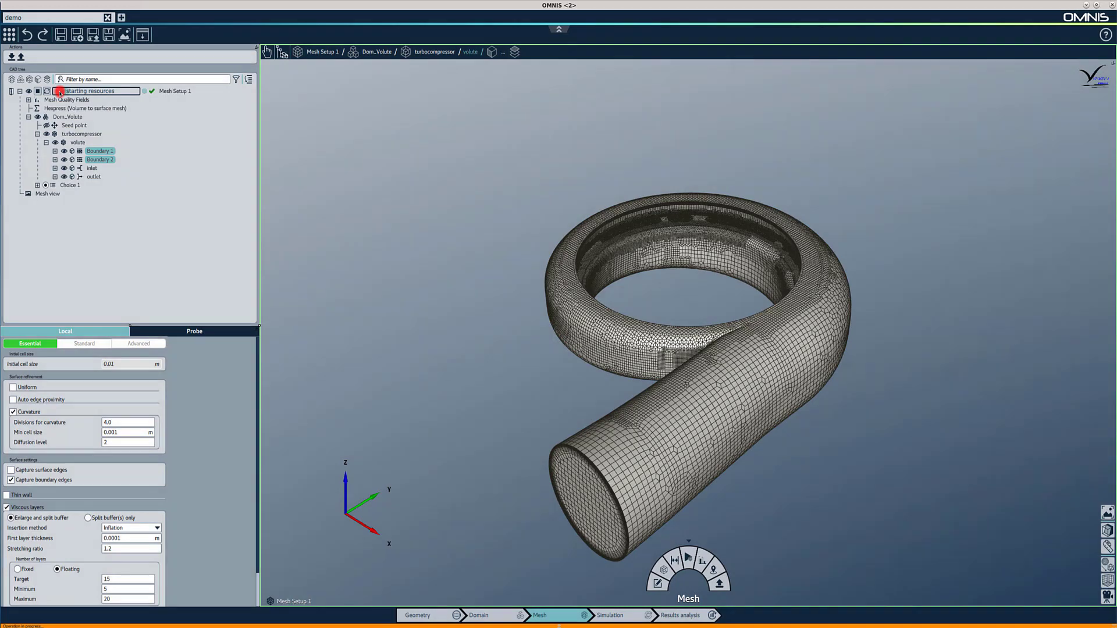
left_click(59, 92)
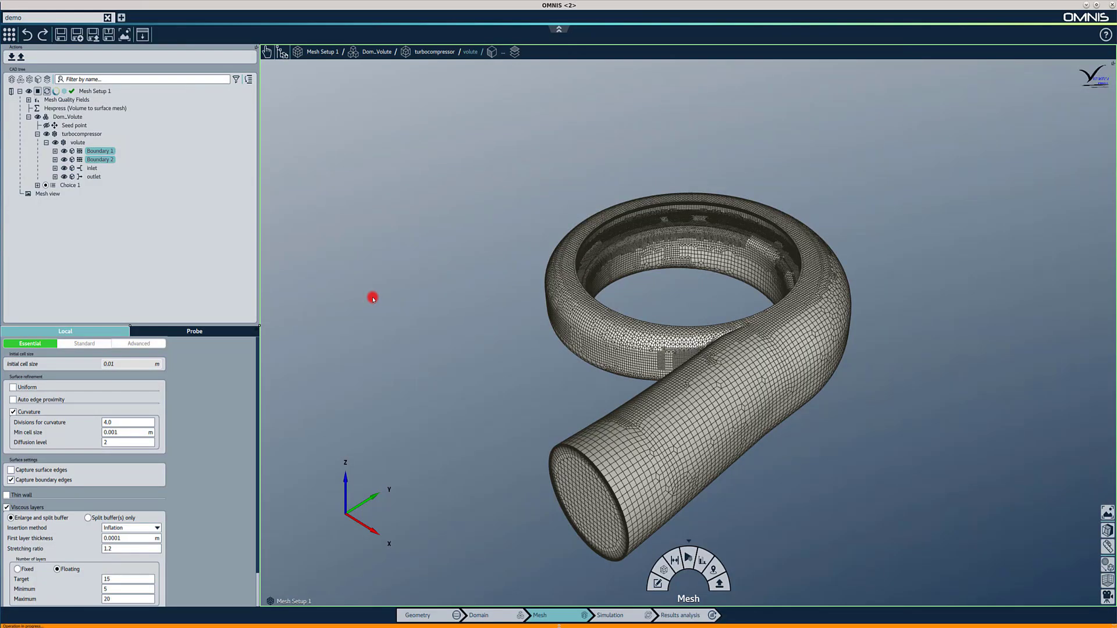
Create a cutting plane through the volute mesh with visible wireframe and cells intersection display
left_click(1108, 531)
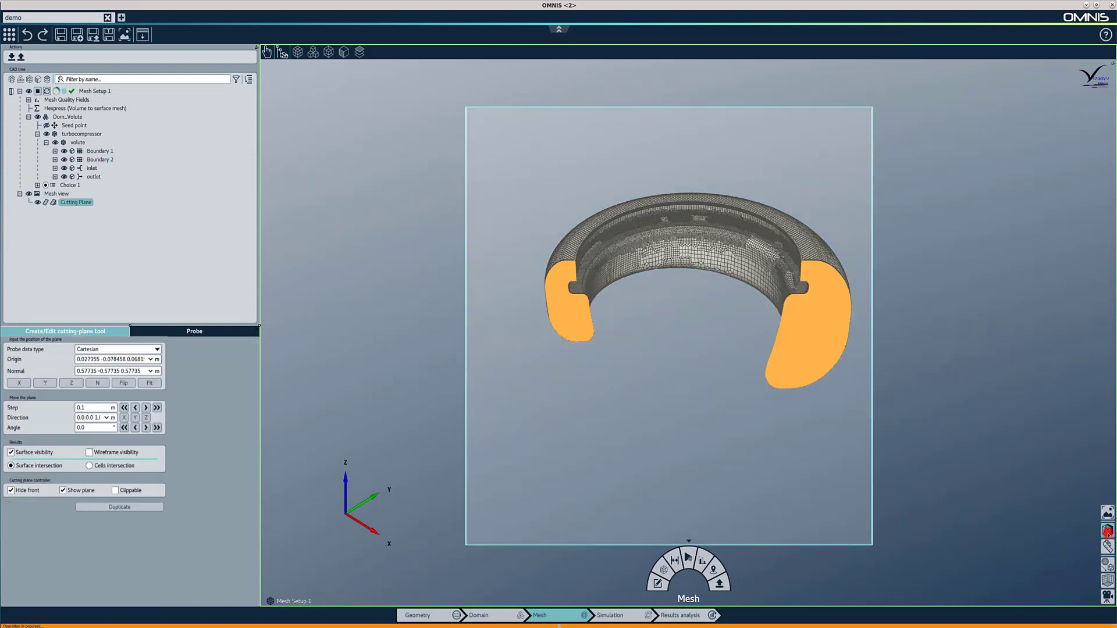
left_click(122, 453)
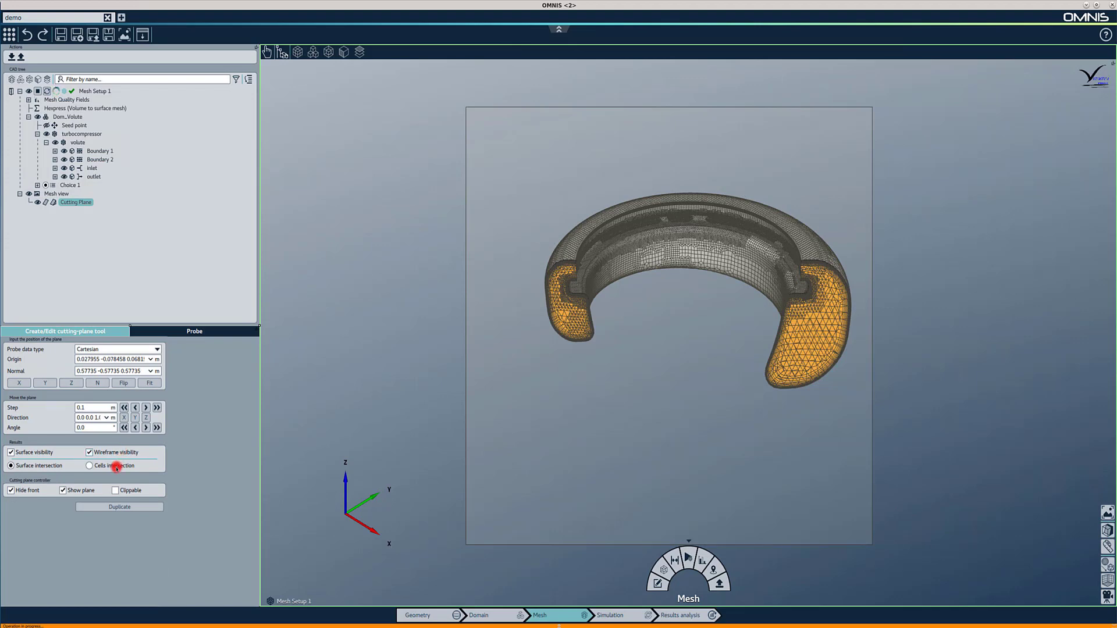
left_click(117, 467)
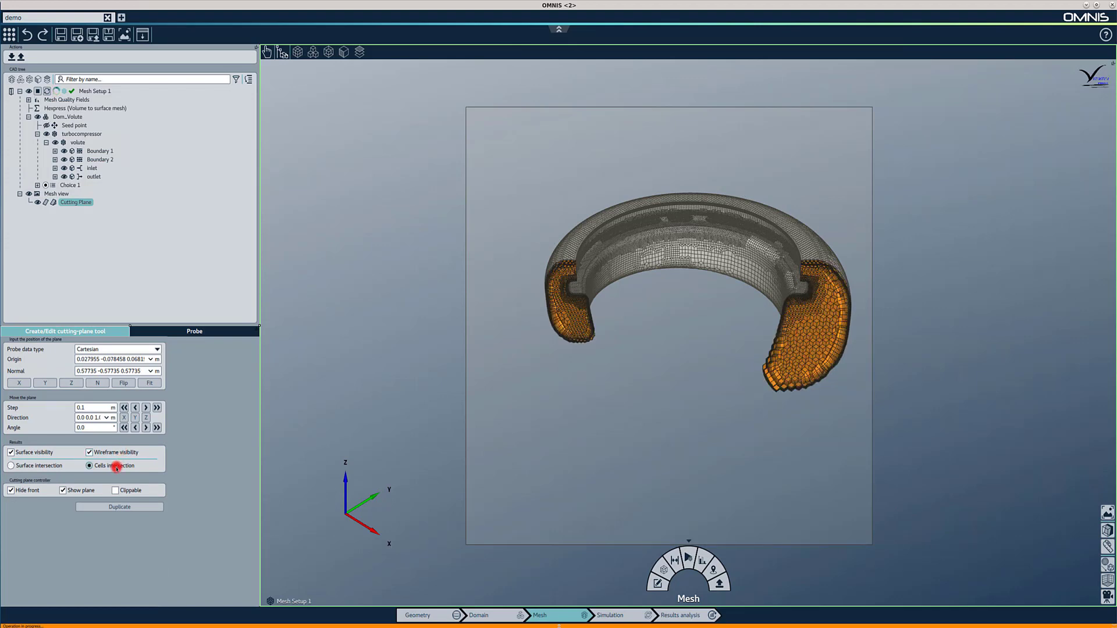
left_click(571, 298)
Create a cell range for the equi-angular skewness quality field with a minimum of 0.8 and compute it
left_click(28, 100)
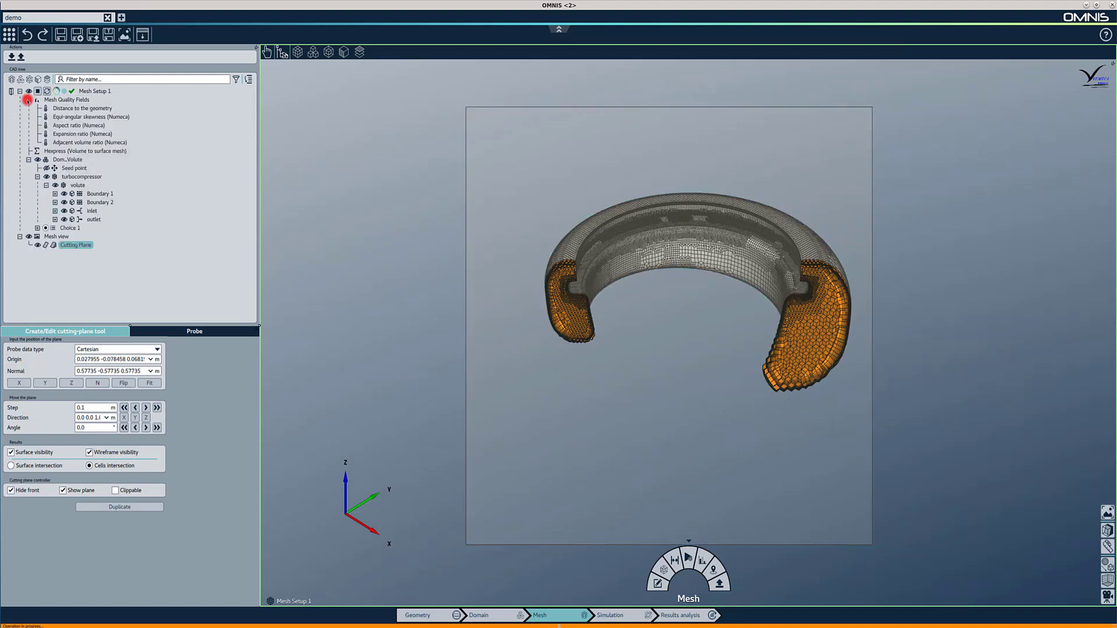
left_click(71, 116)
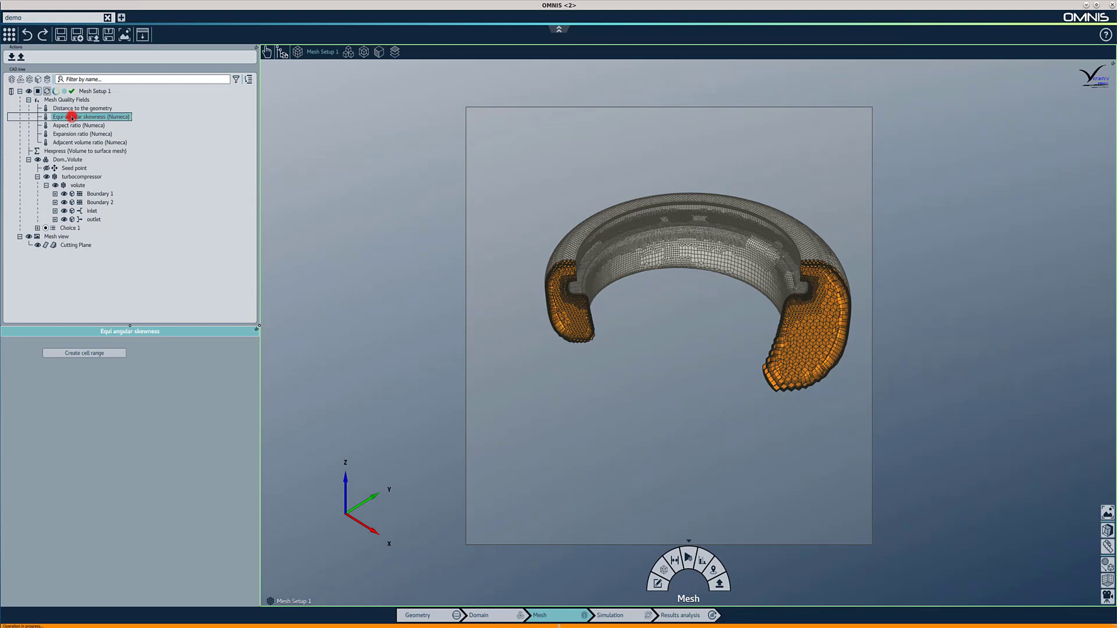
left_click(84, 354)
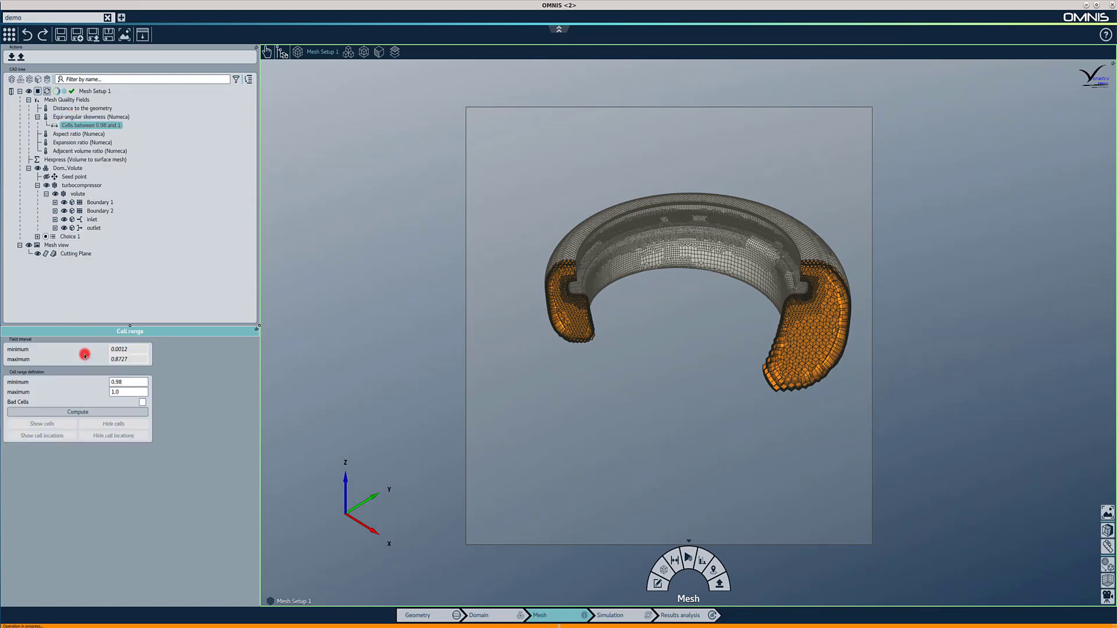
double_click(134, 384)
type("0")
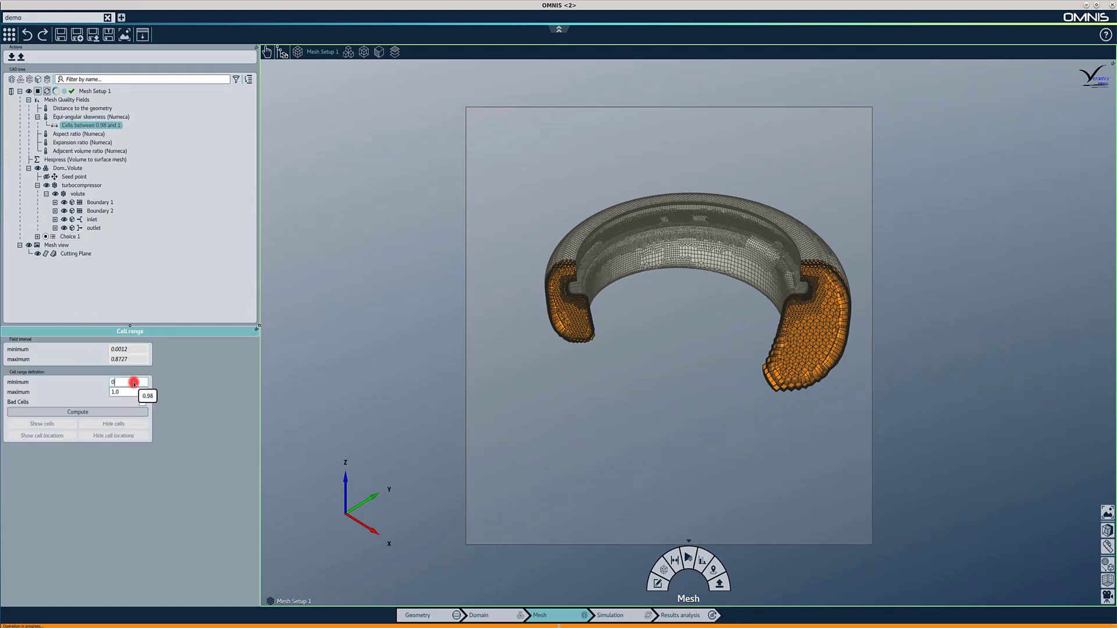
type(".8")
left_click(82, 412)
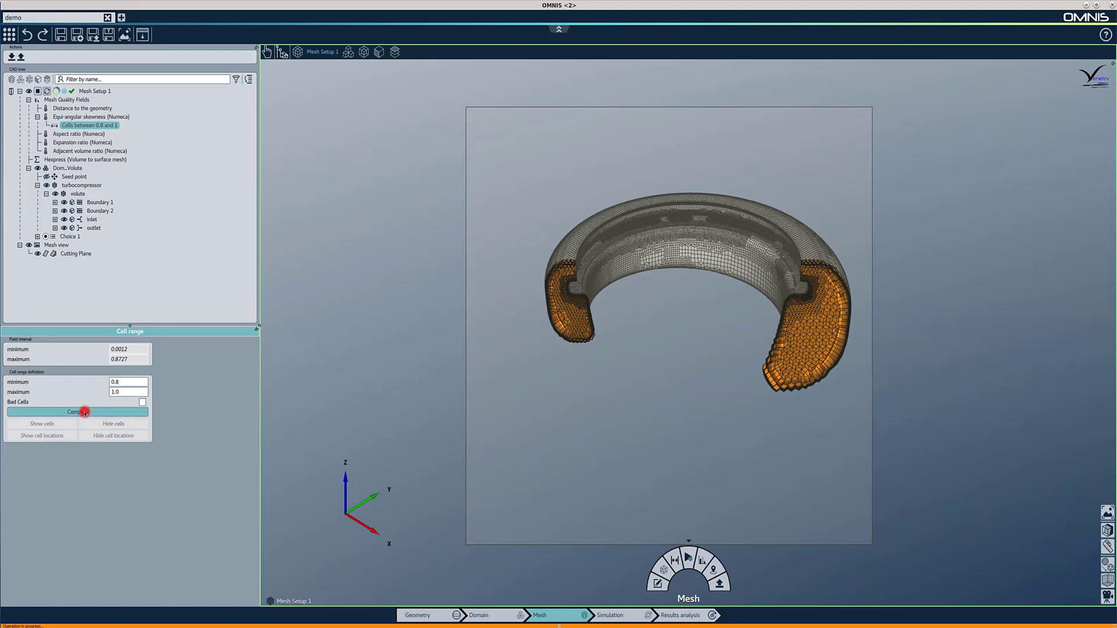
Show the cells of the skewness range with their locations, and hide the cutting plane
left_click(50, 435)
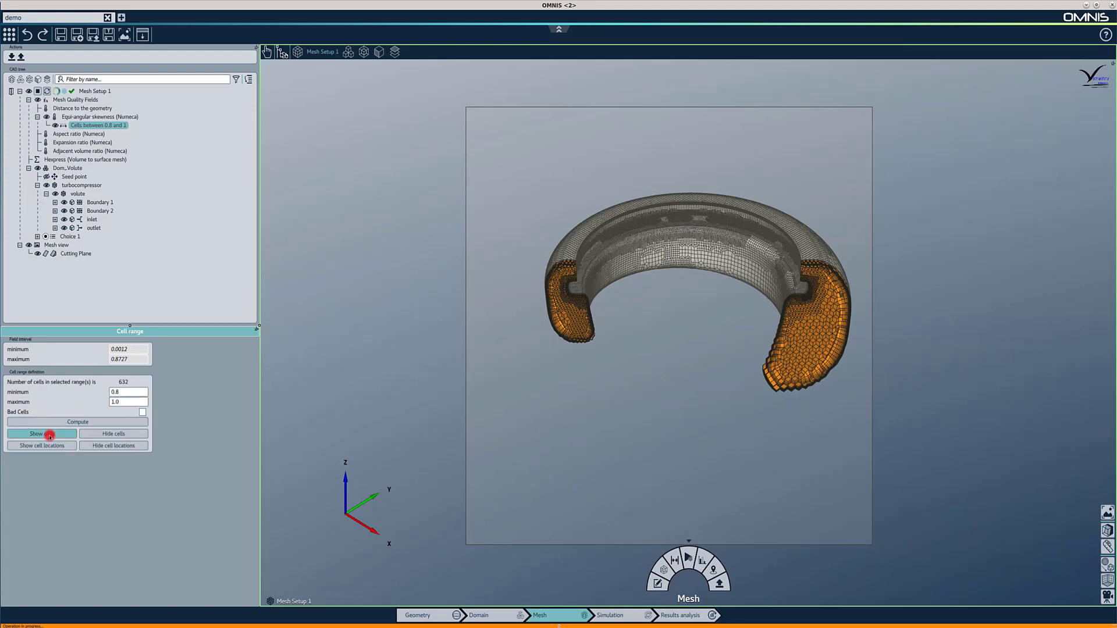
left_click(51, 450)
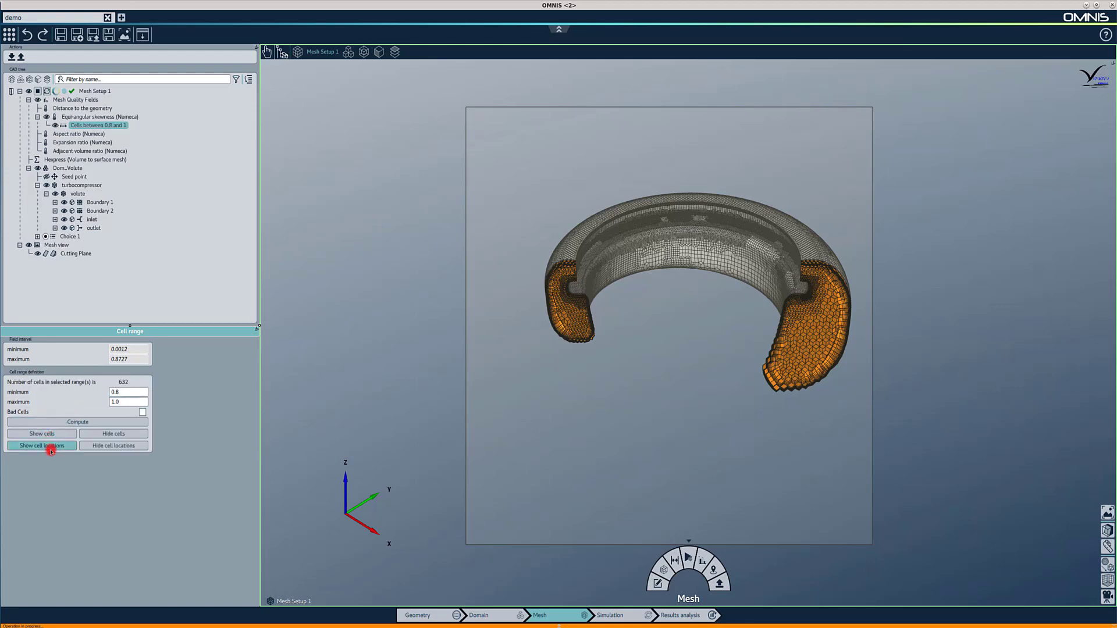
left_click(38, 255)
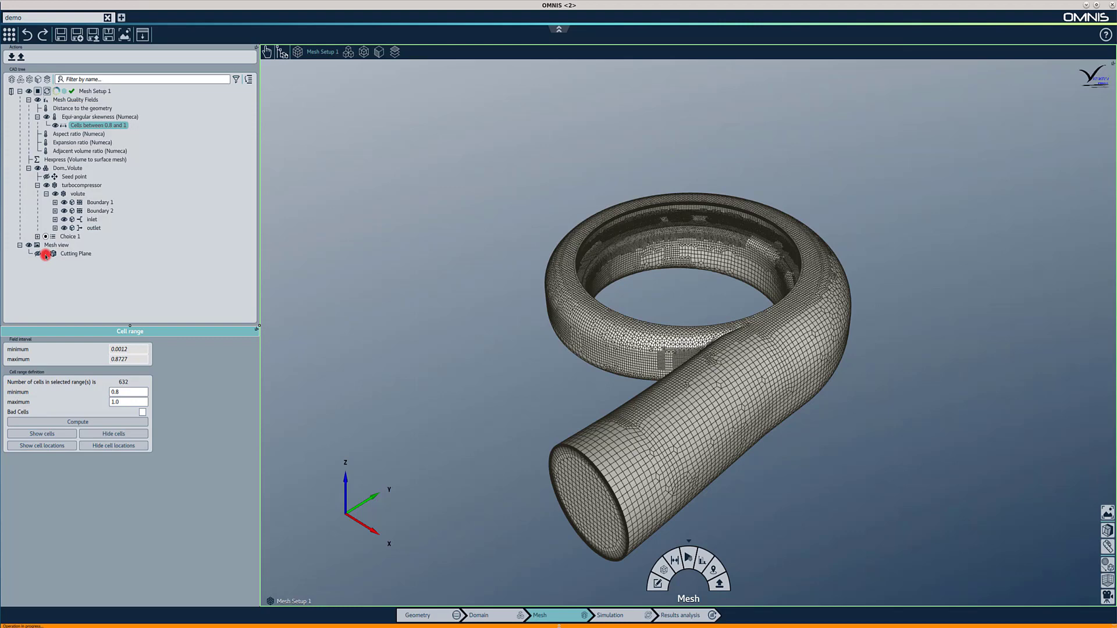
Make the volute's surface transparent and turn off its wireframe in the rendering options
left_click(74, 194)
right_click(75, 194)
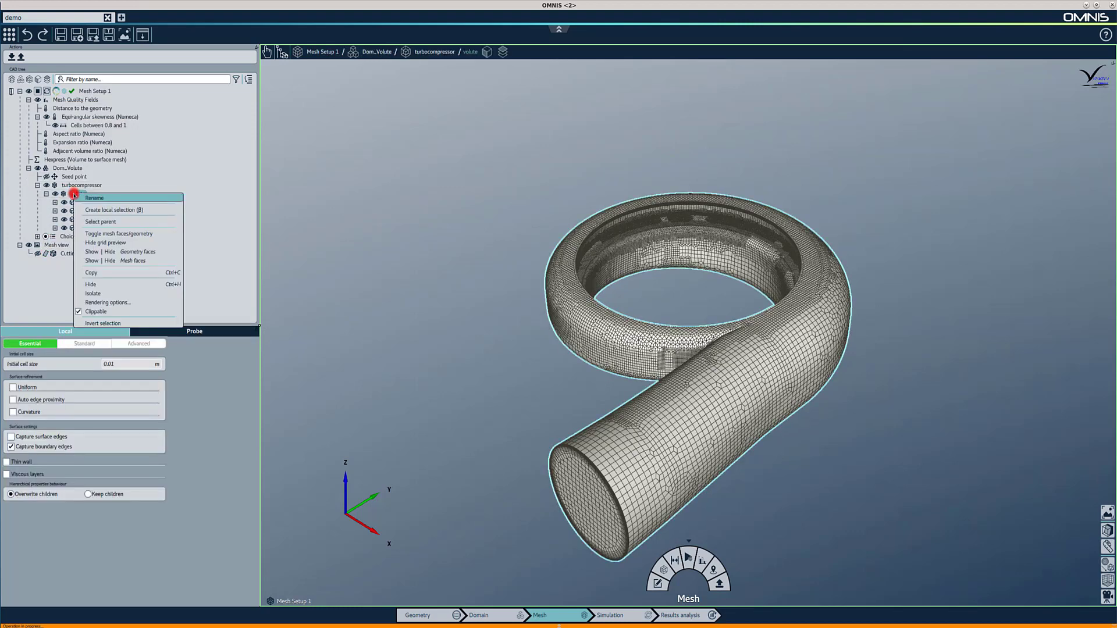
left_click(88, 301)
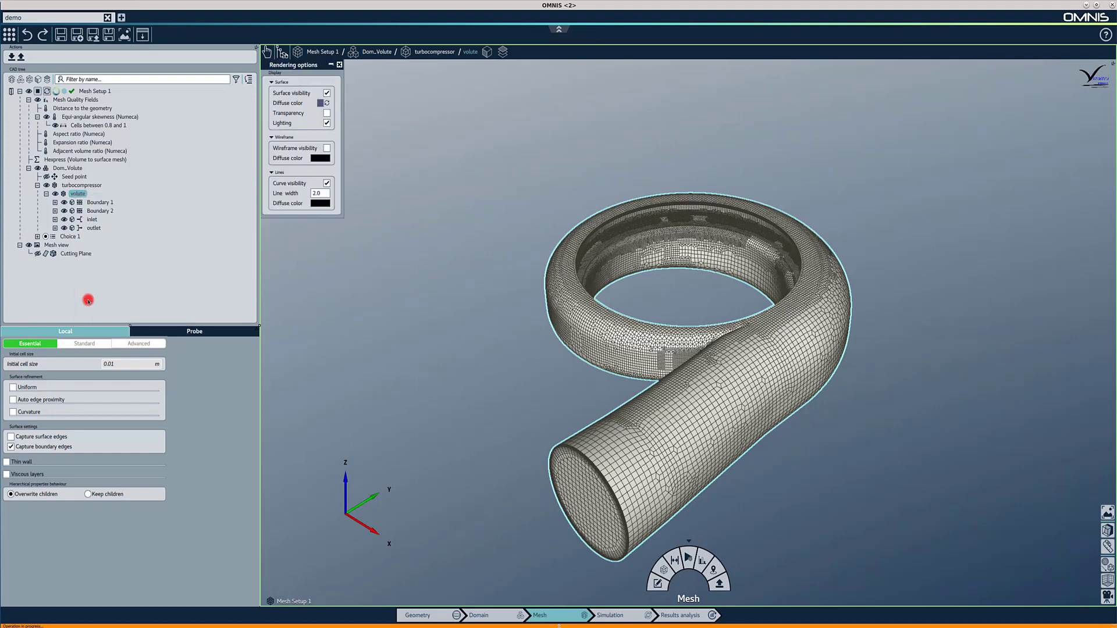
left_click(327, 113)
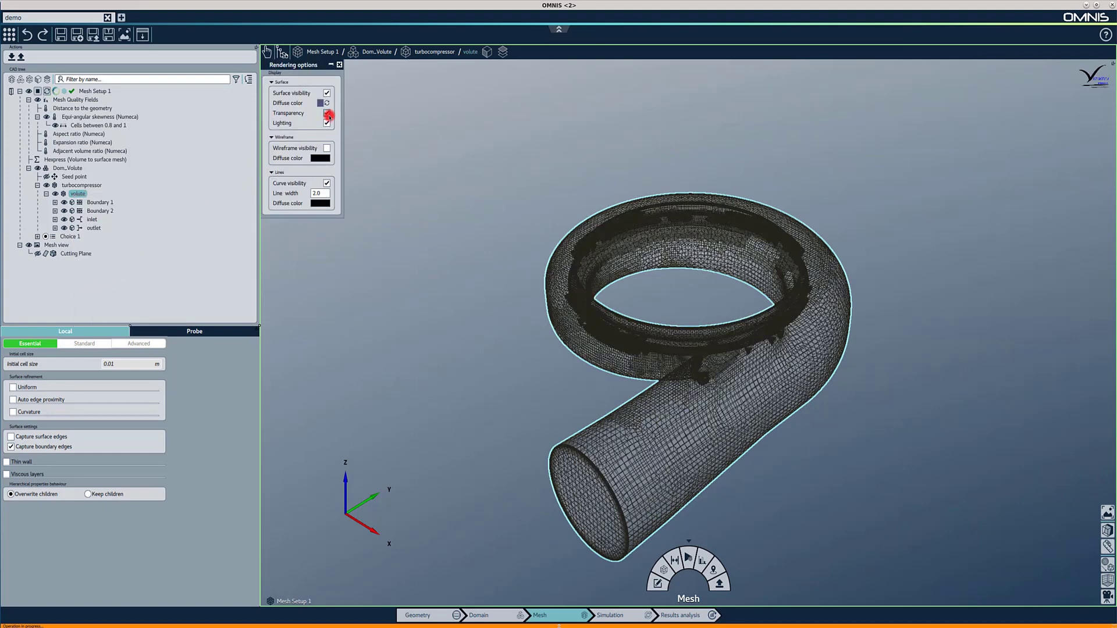
left_click(327, 149)
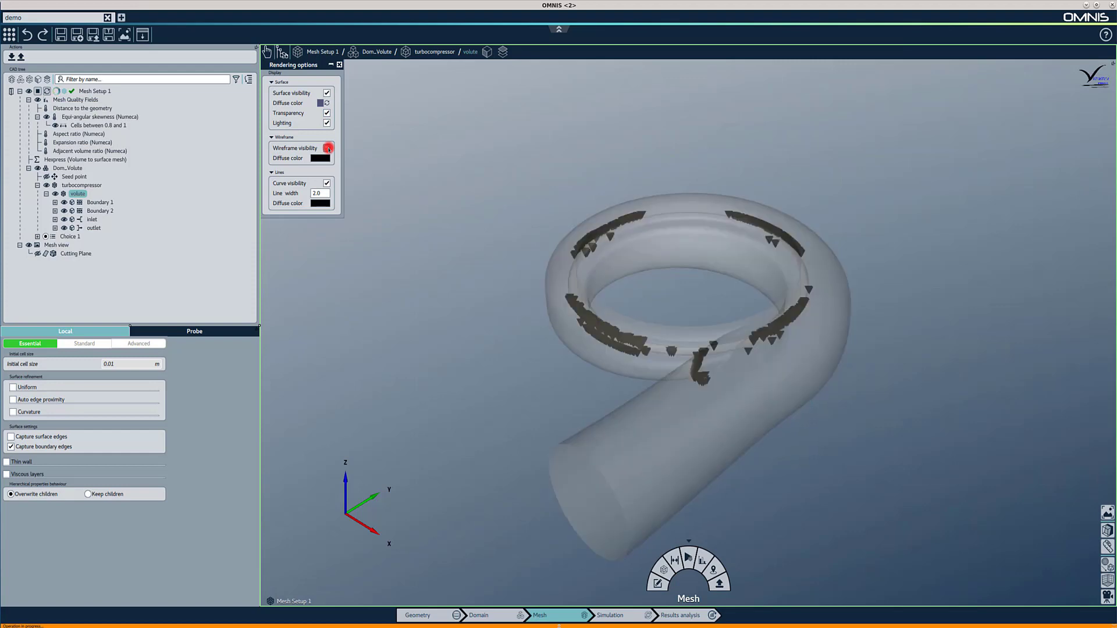
Stop the loaded mesh session of Mesh Setup 1
left_click(37, 91)
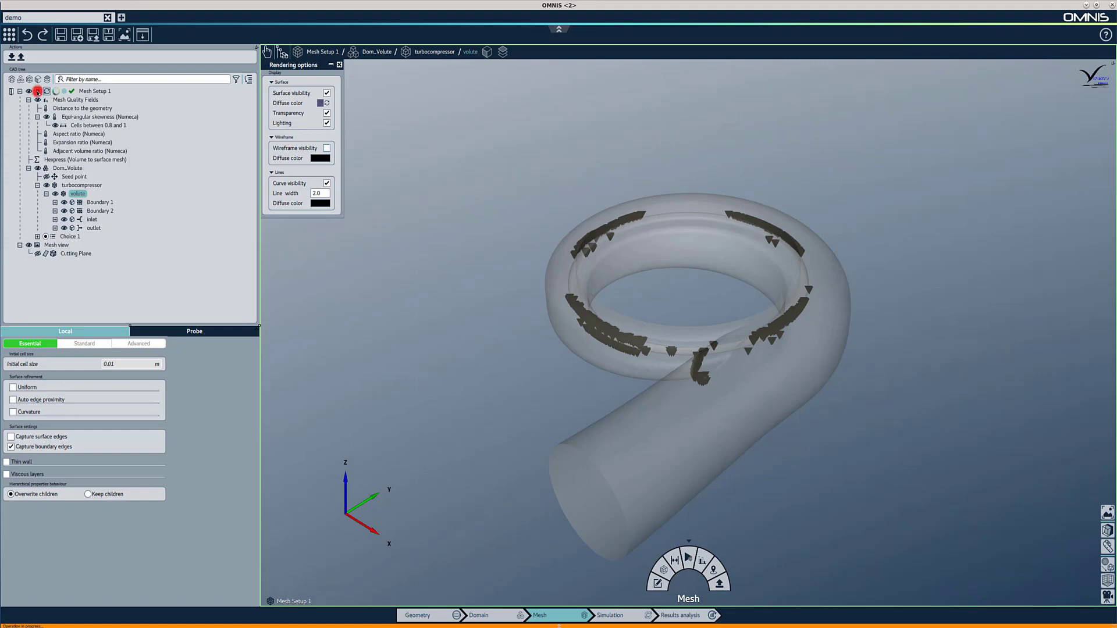